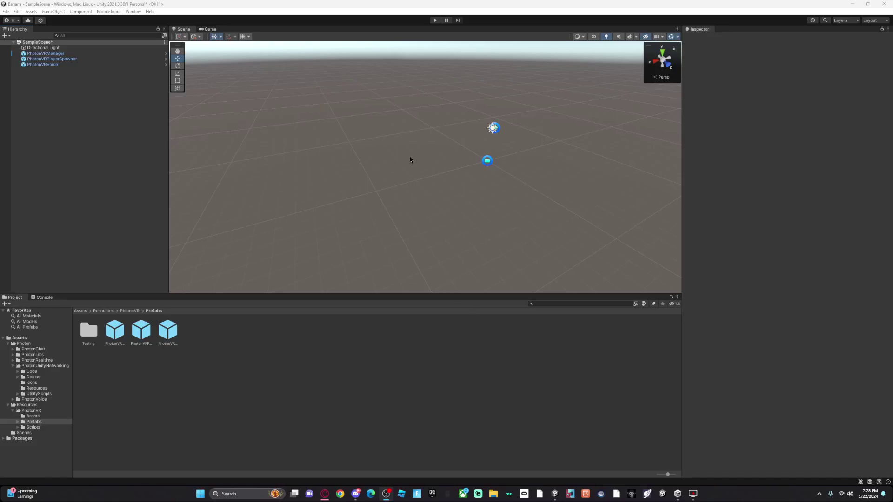
pyautogui.click(409, 160)
pyautogui.moveTo(324, 180); pyautogui.dragTo(425, 275)
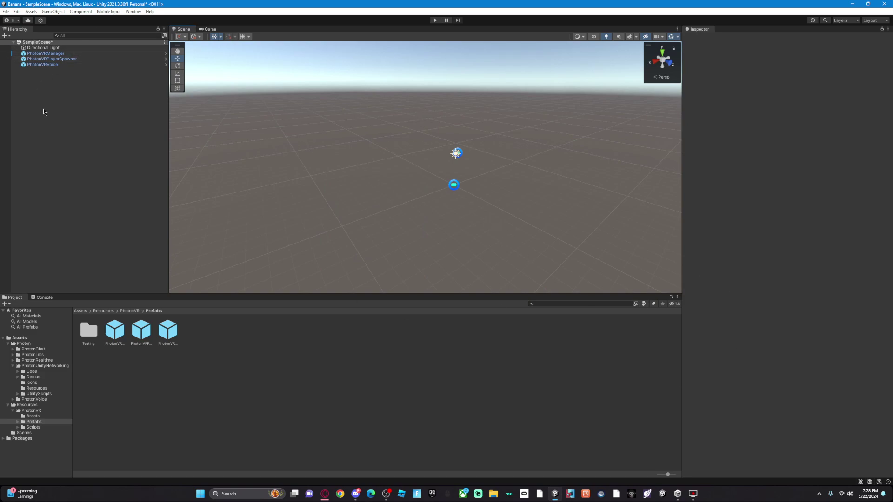
pyautogui.click(56, 130)
pyautogui.click(6, 35)
pyautogui.moveTo(46, 59)
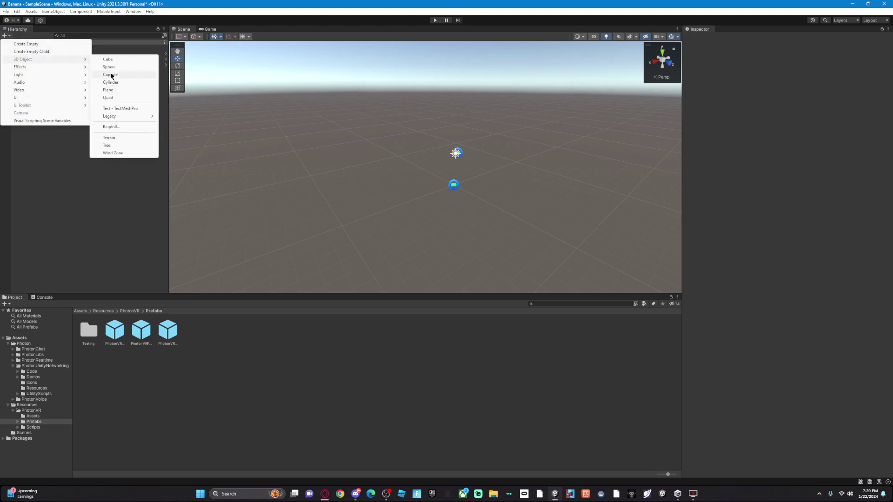
pyautogui.click(108, 59)
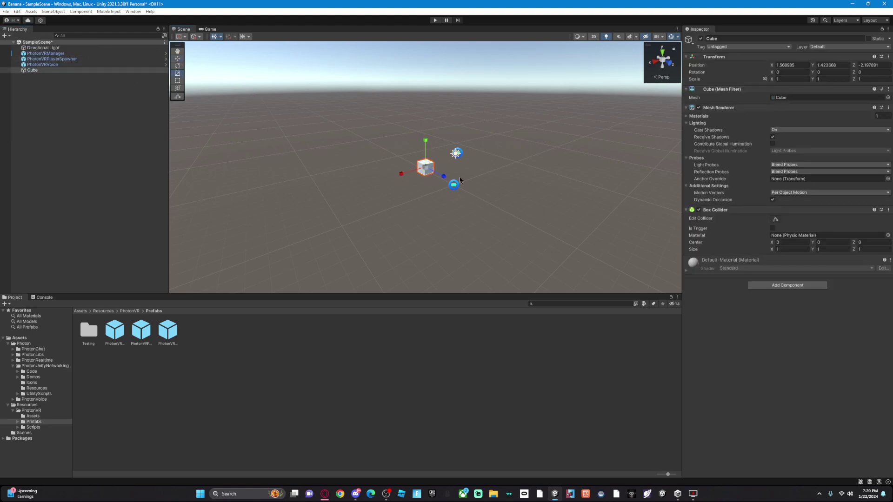
pyautogui.moveTo(424, 168); pyautogui.dragTo(837, 180)
pyautogui.hotkey('ctrl', 'z')
pyautogui.press('Delete')
# Step: Find ProBuilder among the Unity Registry packages and install it in the project
pyautogui.click(133, 12)
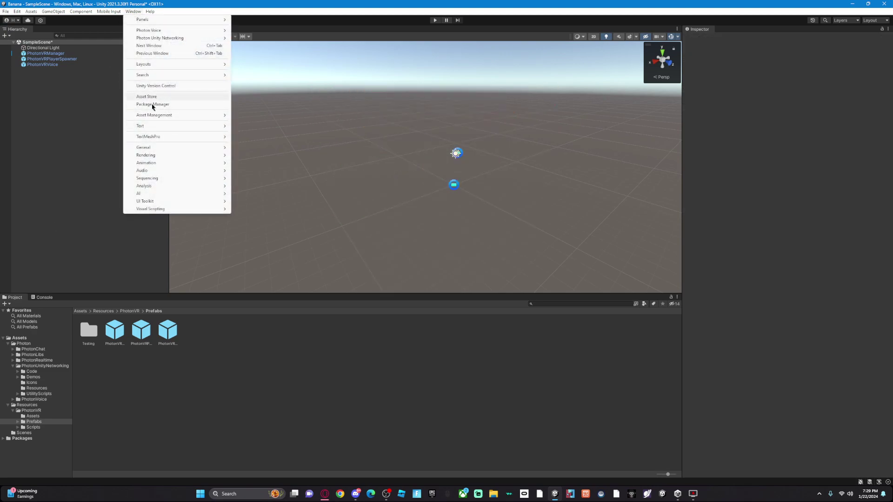
pyautogui.click(154, 105)
pyautogui.click(241, 98)
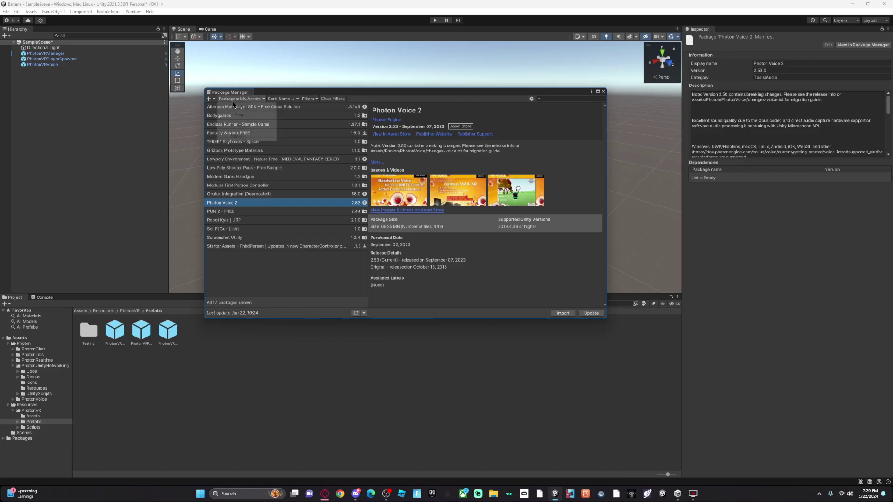
pyautogui.click(243, 108)
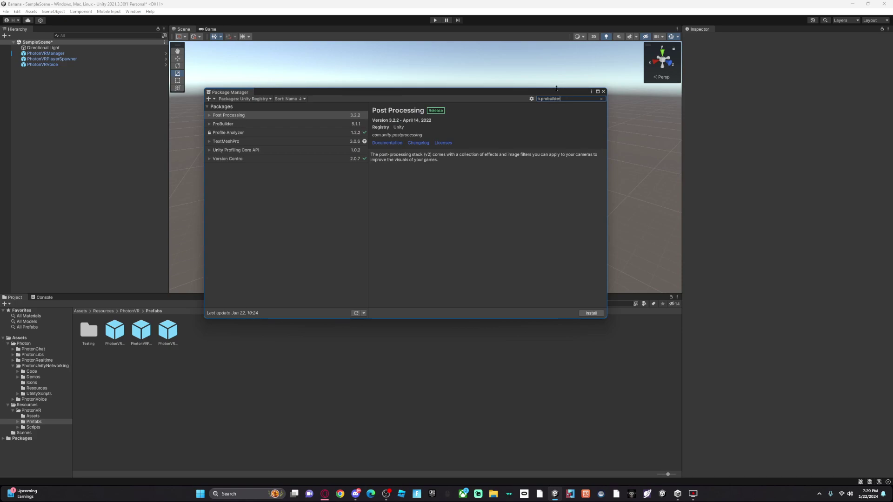
pyautogui.click(588, 313)
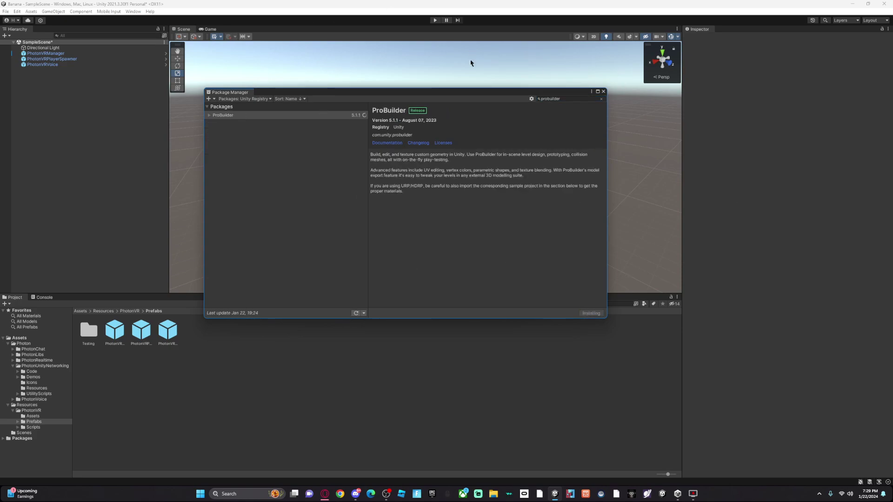
# Step: Search the registry packages for "pro", install Post Processing, and close the package manager
pyautogui.click(573, 100)
pyautogui.write('pro')
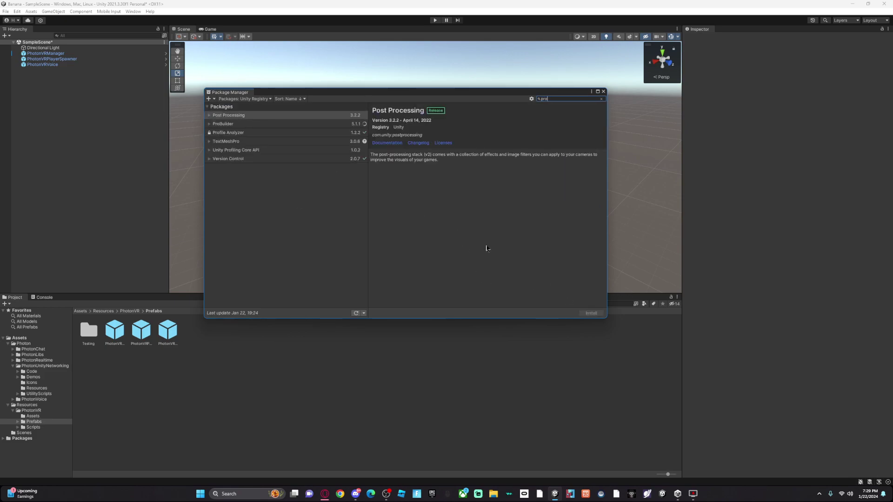
pyautogui.click(457, 242)
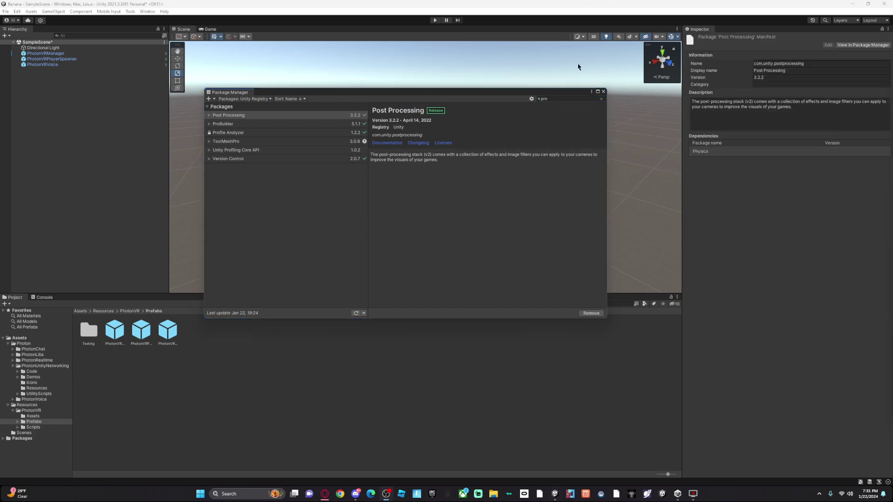
pyautogui.click(603, 92)
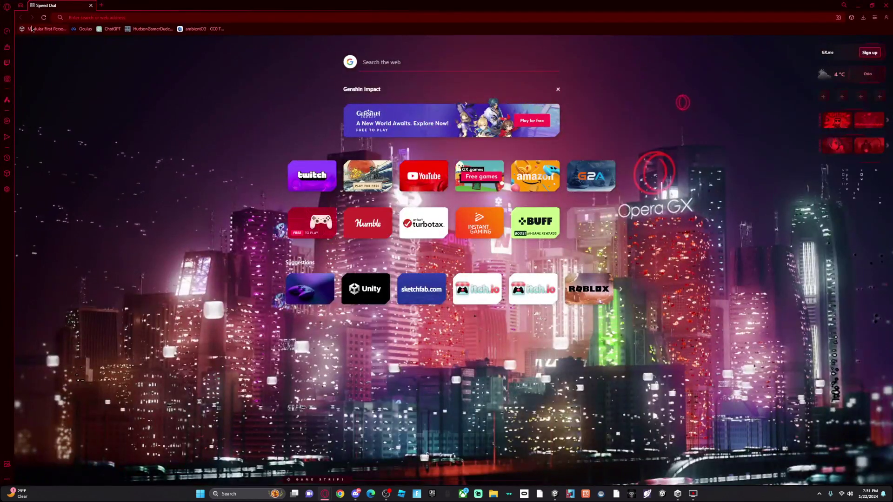
# Step: Switch to the browser, open the bookmarked Modular First Person Controller asset in Unity, and import all of its package contents
pyautogui.click(31, 28)
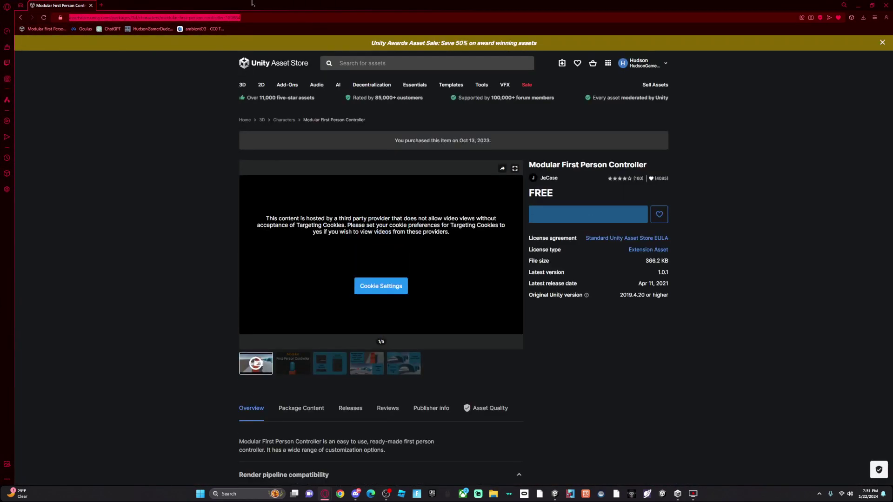
pyautogui.moveTo(276, 3); pyautogui.dragTo(389, 86)
pyautogui.click(619, 332)
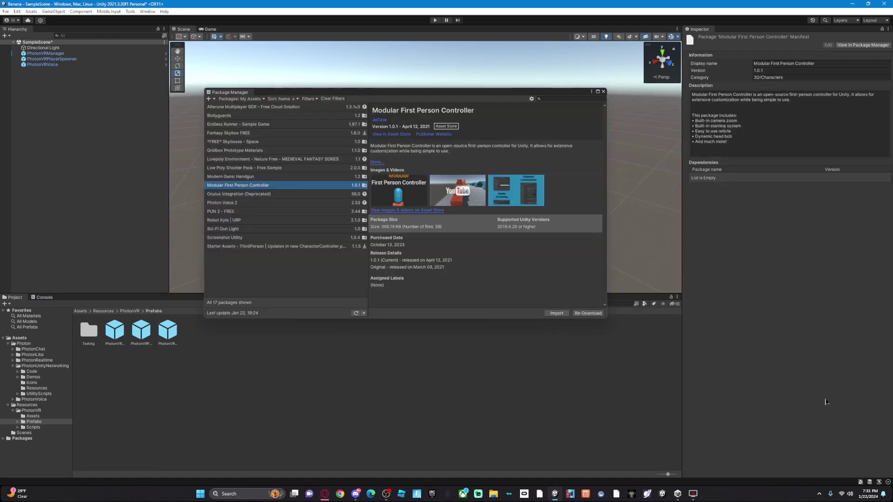
pyautogui.click(557, 313)
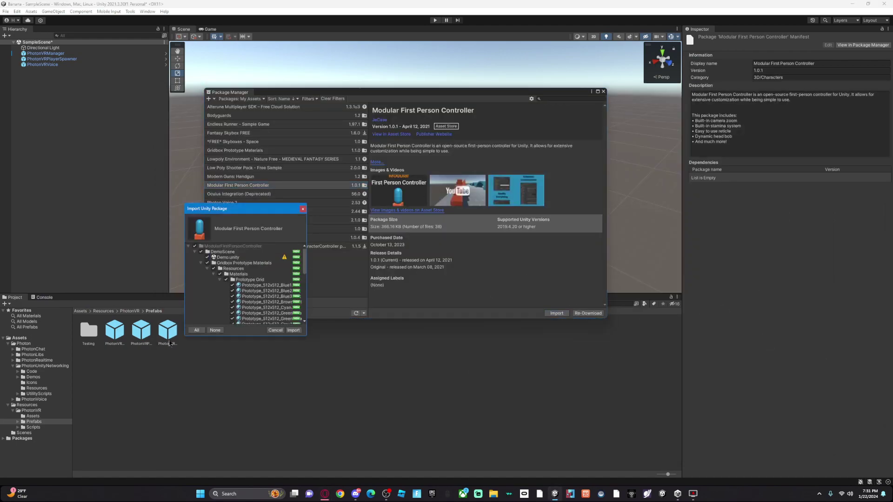
pyautogui.click(294, 331)
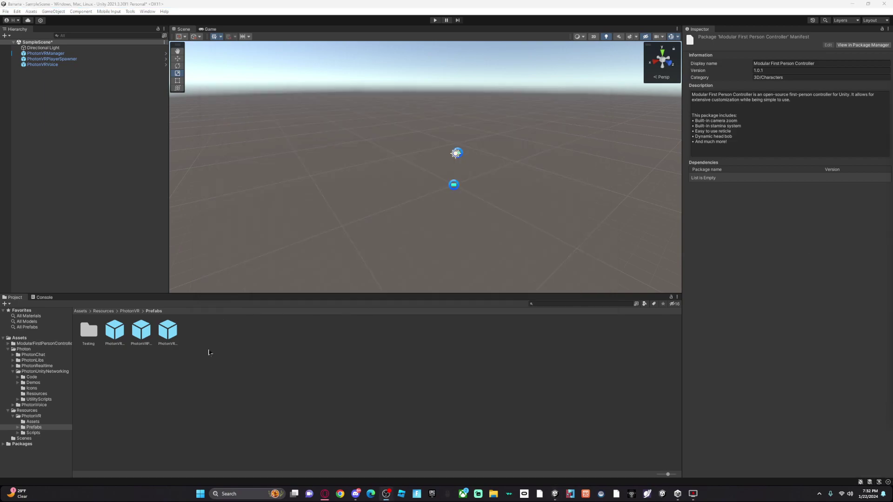
# Step: Open the FirstPersonController folder inside the ModularFirstPersonController assets
pyautogui.click(17, 339)
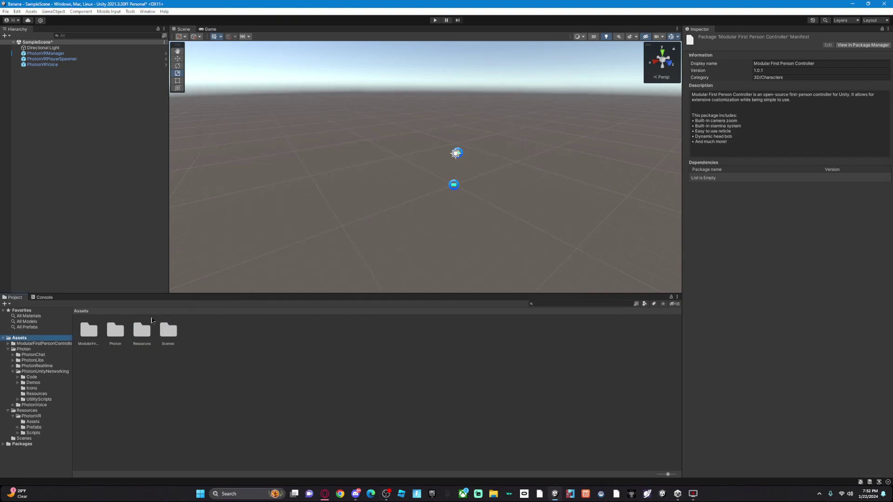
pyautogui.doubleClick(87, 338)
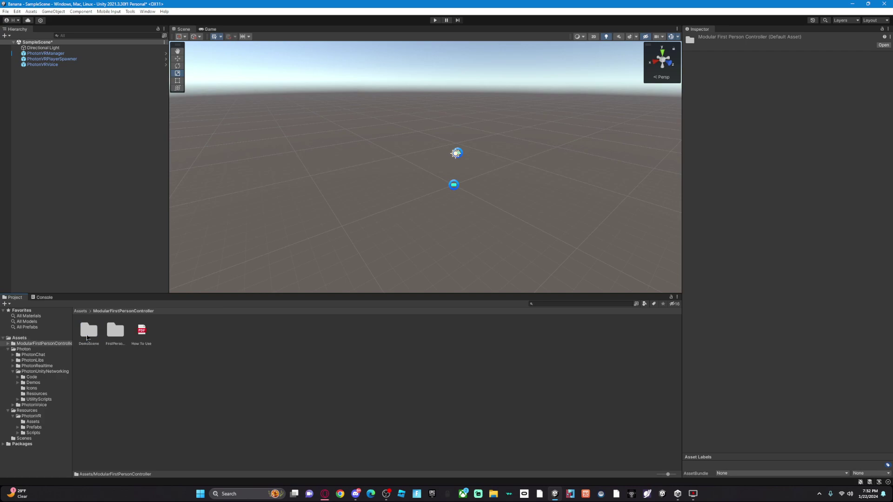
pyautogui.doubleClick(115, 331)
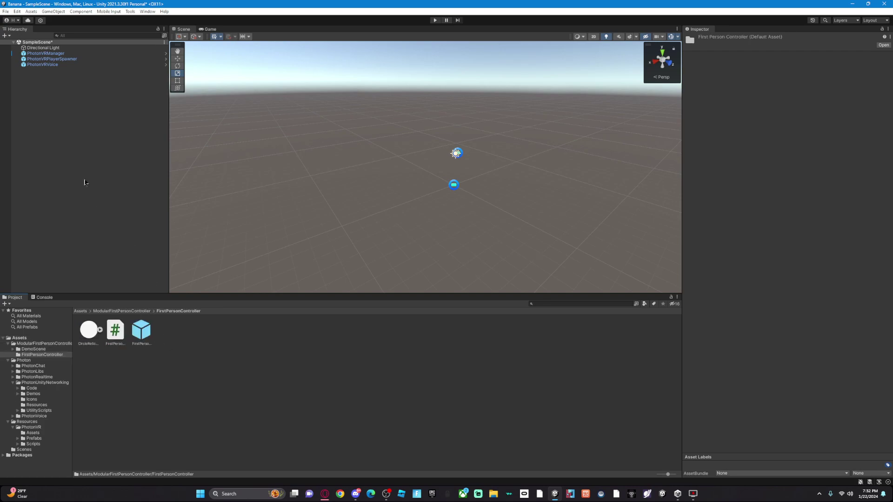
# Step: Add a ProBuilder plane to the scene
pyautogui.click(6, 35)
pyautogui.moveTo(283, 111); pyautogui.dragTo(137, 33, button='right')
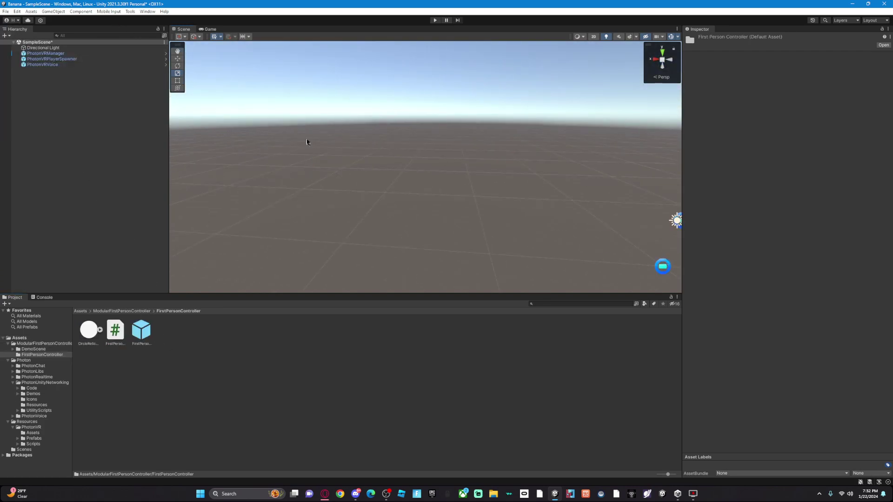
pyautogui.rightClick(81, 135)
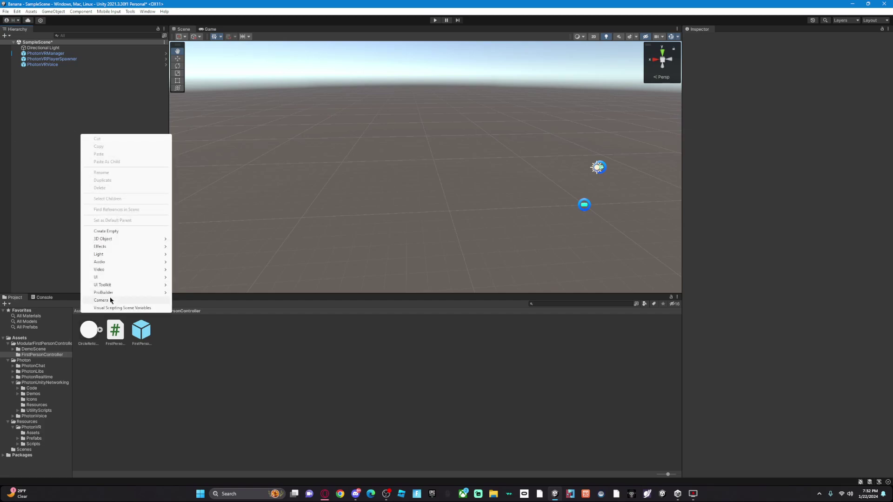
pyautogui.moveTo(113, 294)
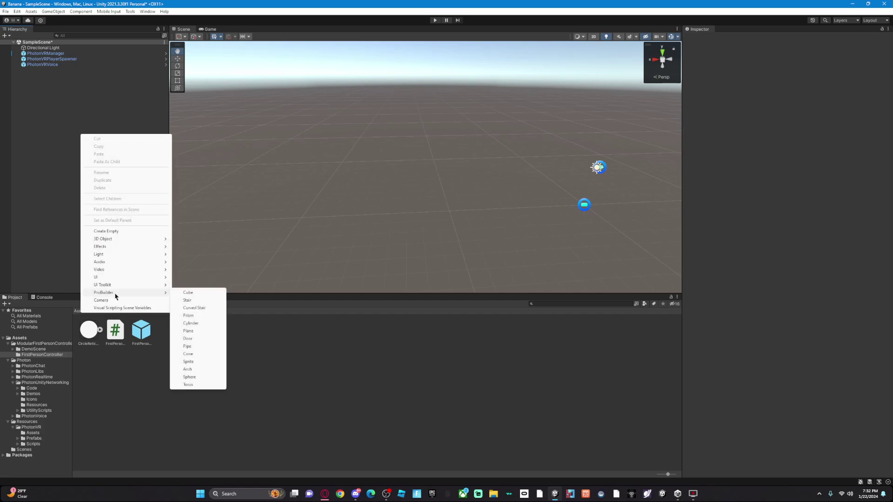
pyautogui.click(188, 331)
# Step: Set the plane's X, Y and Z position to 0
pyautogui.click(788, 66)
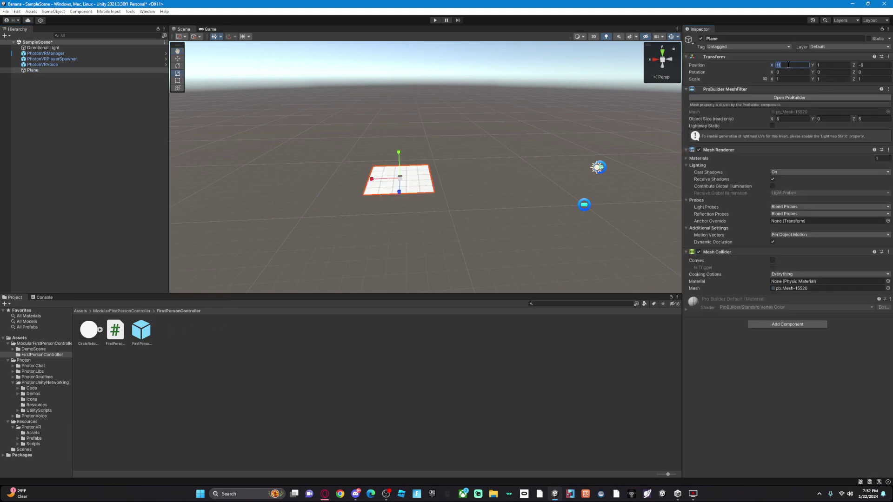
pyautogui.write('0')
pyautogui.click(834, 65)
pyautogui.write('0')
pyautogui.click(871, 65)
pyautogui.write('0')
# Step: Scale the plane up uniformly to about 3.02 and deselect it
pyautogui.moveTo(436, 215); pyautogui.dragTo(477, 232, button='right')
pyautogui.moveTo(522, 198); pyautogui.dragTo(616, 208)
pyautogui.click(373, 139)
# Step: Place the FirstPersonController prefab on the plane and raise it to a Y position of 4
pyautogui.moveTo(373, 139); pyautogui.dragTo(596, 111, button='right')
pyautogui.press('w')
pyautogui.moveTo(249, 88); pyautogui.dragTo(308, 117, button='right')
pyautogui.press('a')
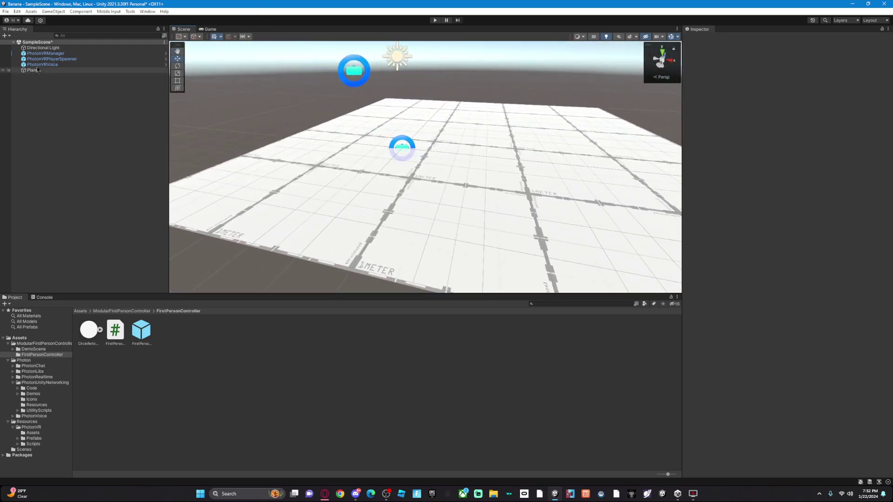
pyautogui.press('a')
pyautogui.moveTo(250, 181); pyautogui.dragTo(314, 162, button='right')
pyautogui.moveTo(150, 325); pyautogui.dragTo(465, 236)
pyautogui.press('a')
pyautogui.moveTo(432, 190); pyautogui.dragTo(567, 135, button='right')
pyautogui.press('a')
pyautogui.press('s')
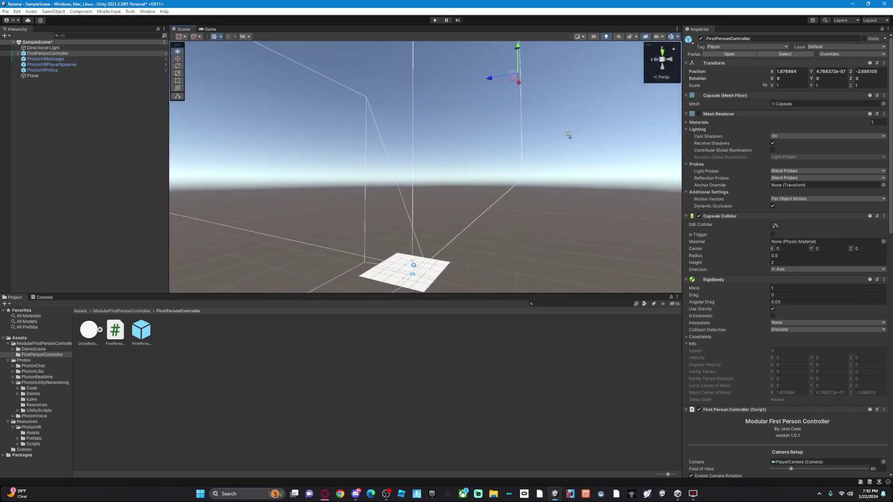
pyautogui.moveTo(518, 67); pyautogui.dragTo(522, 64)
# Step: Set the FirstPersonController's X position to 1.88 and lower its Y position to about 2.57
pyautogui.moveTo(431, 115); pyautogui.dragTo(543, 179, button='right')
pyautogui.press('w')
pyautogui.press('w')
pyautogui.press('a')
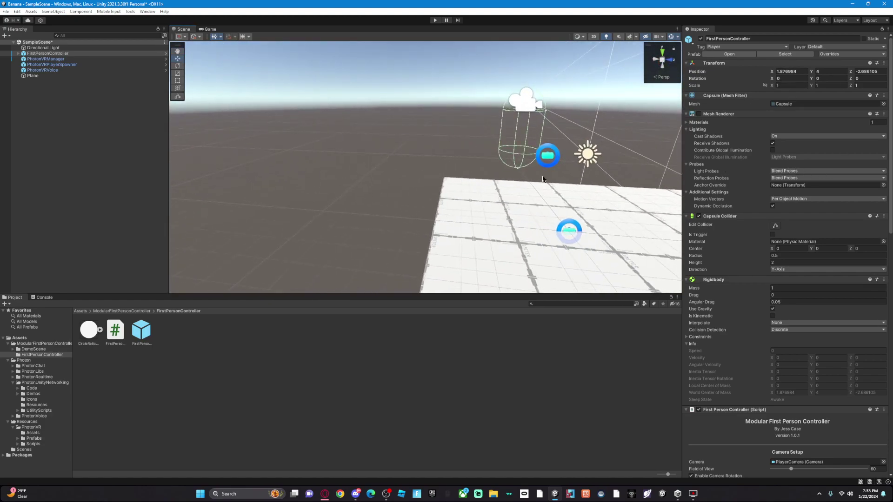
pyautogui.click(775, 72)
pyautogui.write('1.88')
pyautogui.moveTo(813, 73)
pyautogui.mouseDown()
pyautogui.moveTo(794, 73)
pyautogui.moveTo(802, 73)
pyautogui.mouseUp()
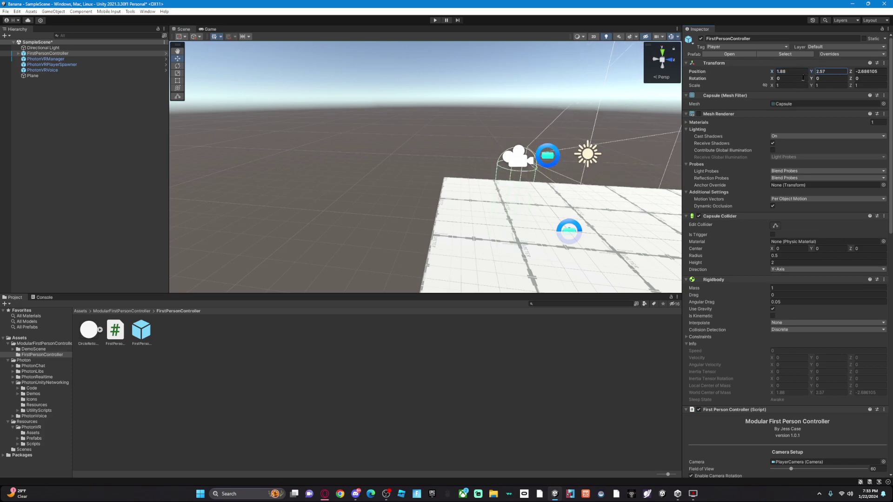
# Step: Lower the FirstPersonController closer to the plane, to a Y position of 1.5
pyautogui.press('w')
pyautogui.moveTo(548, 100); pyautogui.dragTo(602, 80, button='right')
pyautogui.press('s')
pyautogui.moveTo(815, 73); pyautogui.dragTo(805, 72)
pyautogui.moveTo(576, 122); pyautogui.dragTo(699, 89, button='right')
pyautogui.press('w')
pyautogui.press('s')
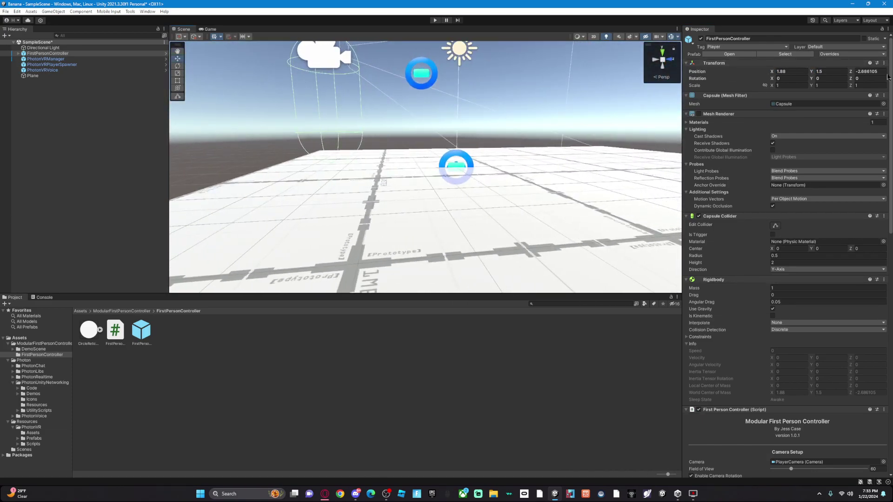
pyautogui.moveTo(452, 198); pyautogui.dragTo(545, 253, button='right')
pyautogui.click(544, 253)
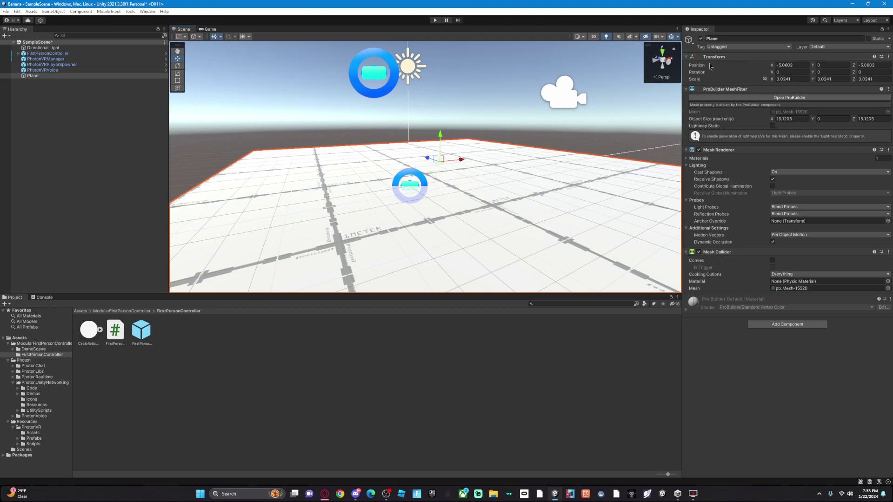
pyautogui.moveTo(571, 105); pyautogui.dragTo(493, 109, button='right')
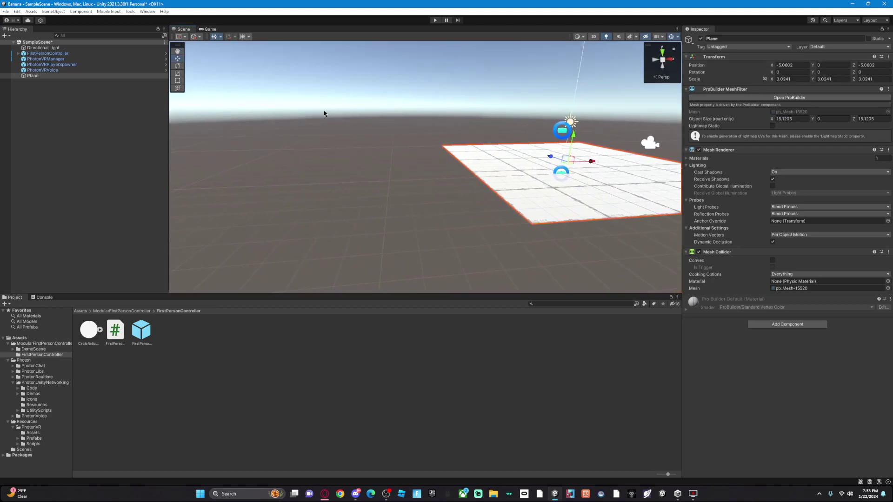
pyautogui.click(400, 121)
pyautogui.moveTo(403, 121); pyautogui.dragTo(426, 163, button='right')
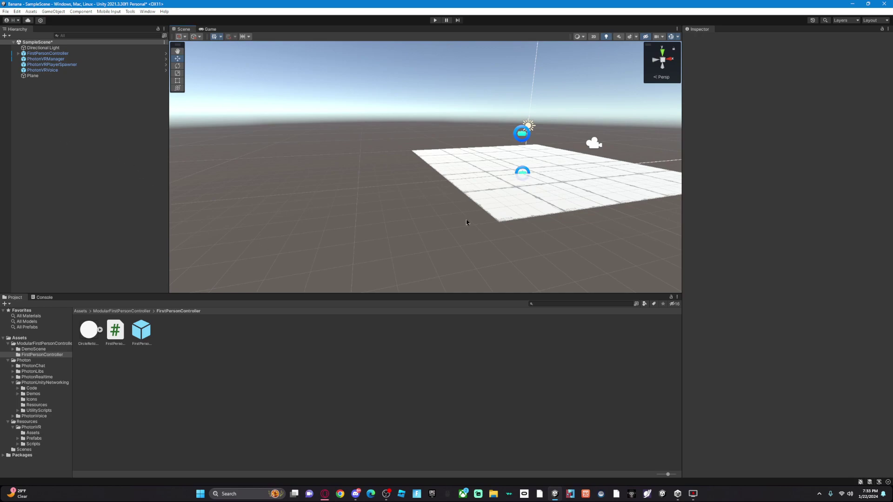
# Step: Add a Post-process Layer component to the PlayerCamera under the FirstPersonController's Joint
pyautogui.click(599, 144)
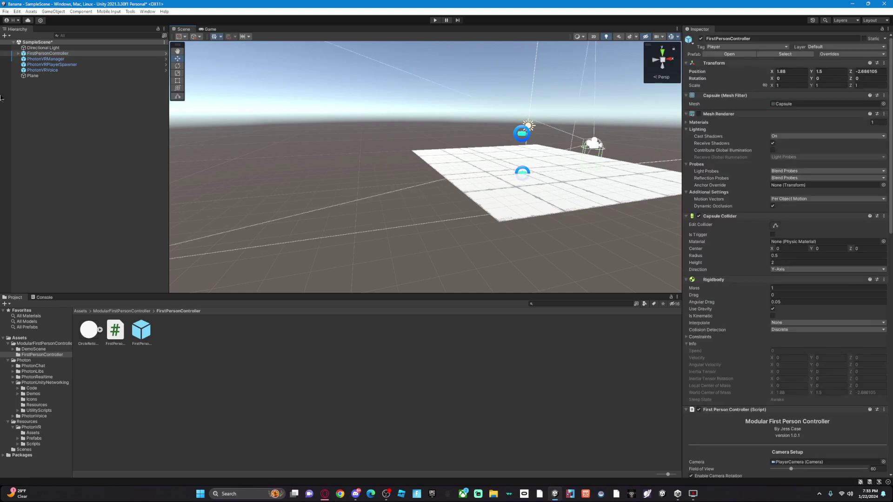
pyautogui.click(18, 53)
pyautogui.click(18, 53)
pyautogui.click(23, 59)
pyautogui.click(49, 64)
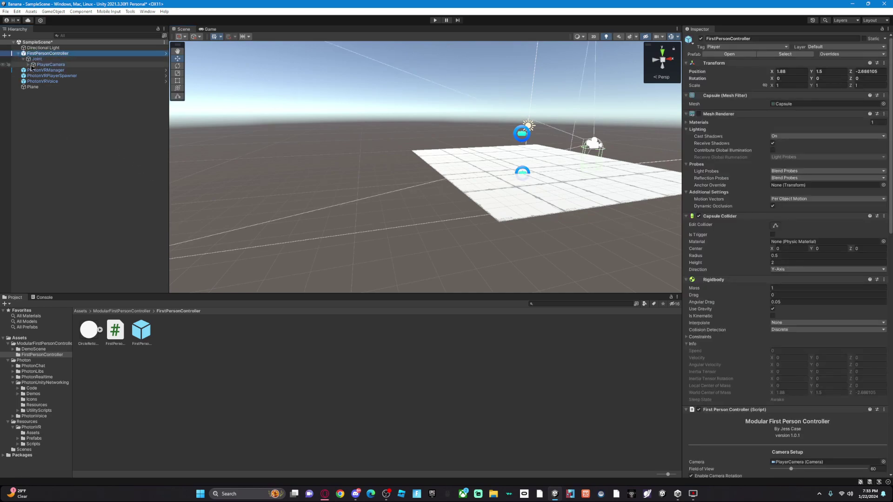
pyautogui.click(765, 256)
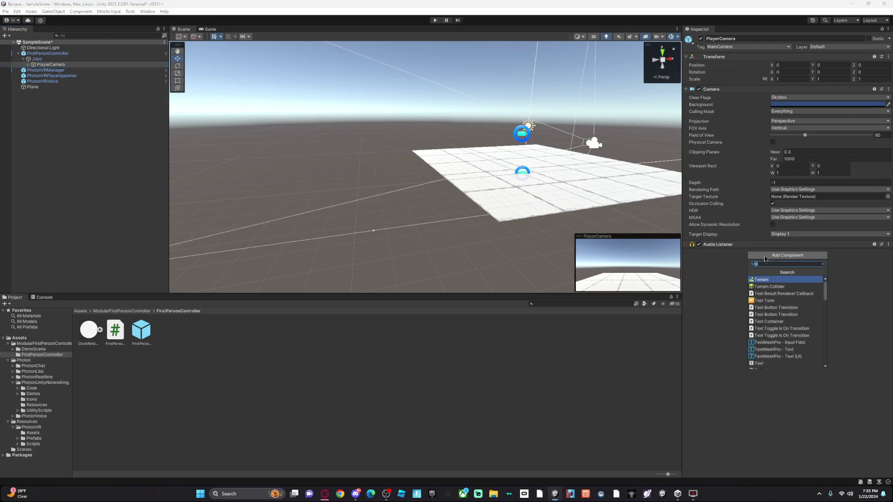
pyautogui.write('post')
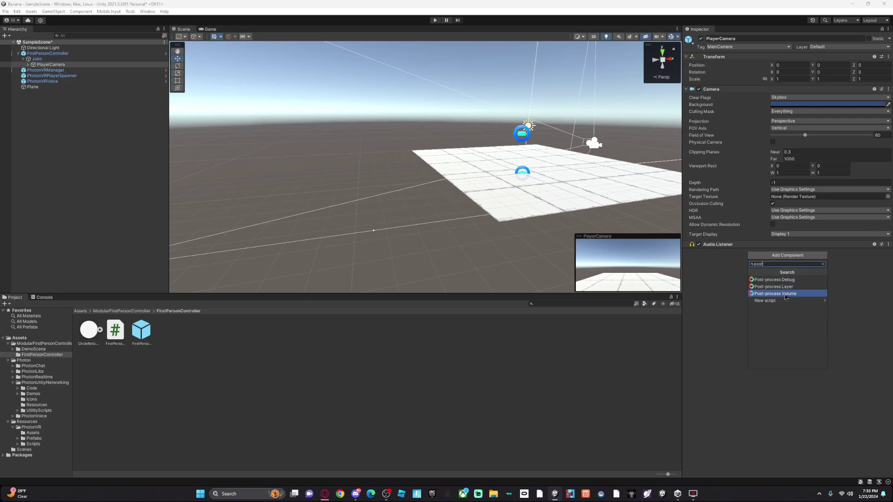
pyautogui.click(783, 287)
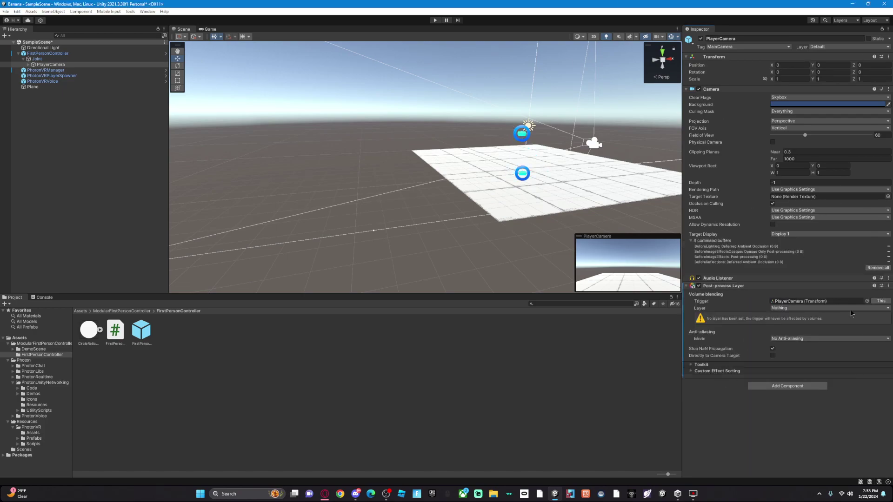
# Step: Add a custom layer named RTX in User Layer 6
pyautogui.click(777, 309)
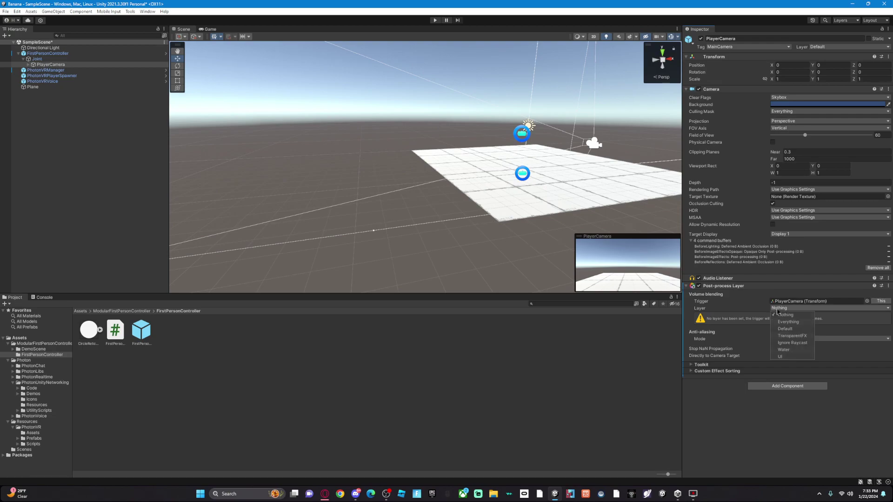
pyautogui.click(713, 344)
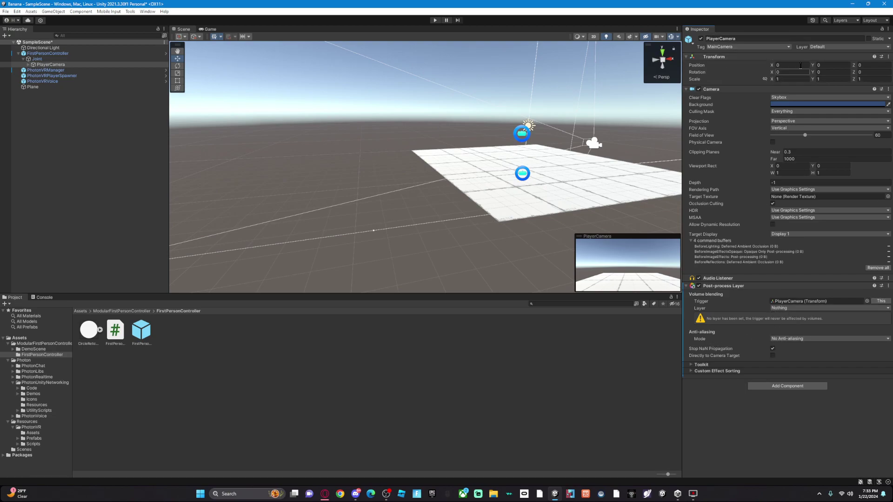
pyautogui.click(819, 46)
pyautogui.click(832, 97)
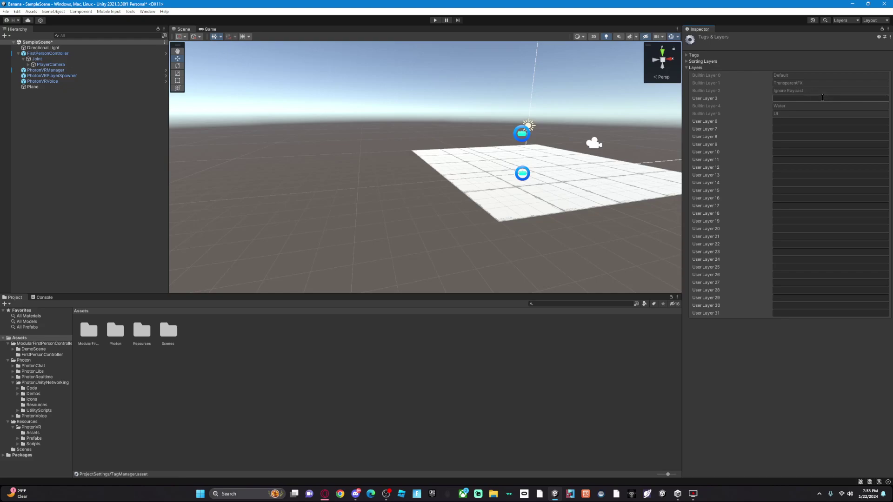
pyautogui.click(784, 121)
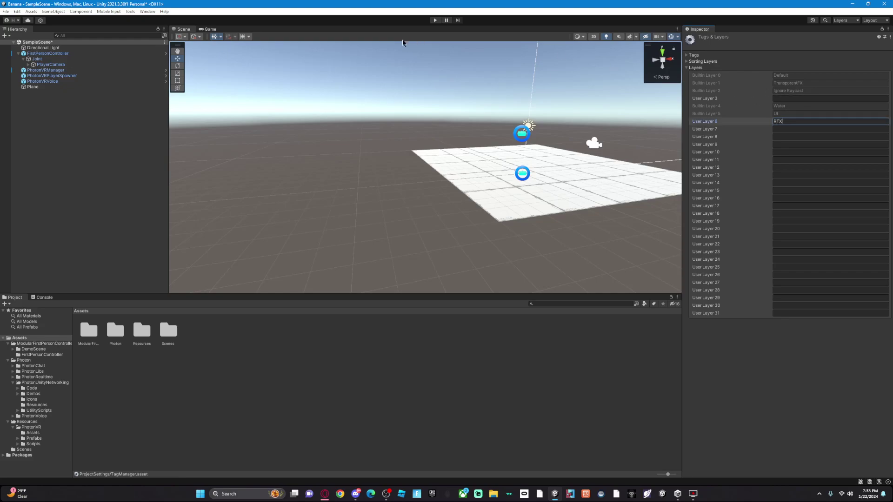
# Step: Set the volume blending layer of PlayerCamera's Post-process Layer to RTX, and switch it to Everything
pyautogui.click(46, 54)
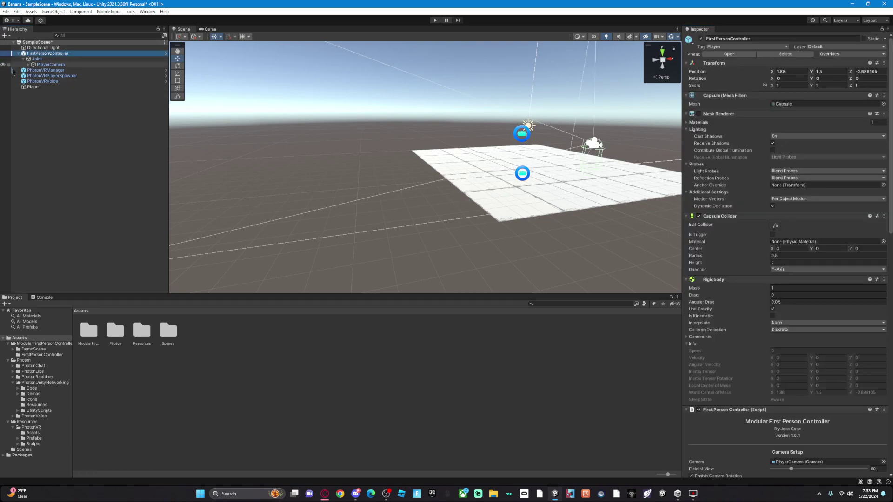
pyautogui.click(50, 64)
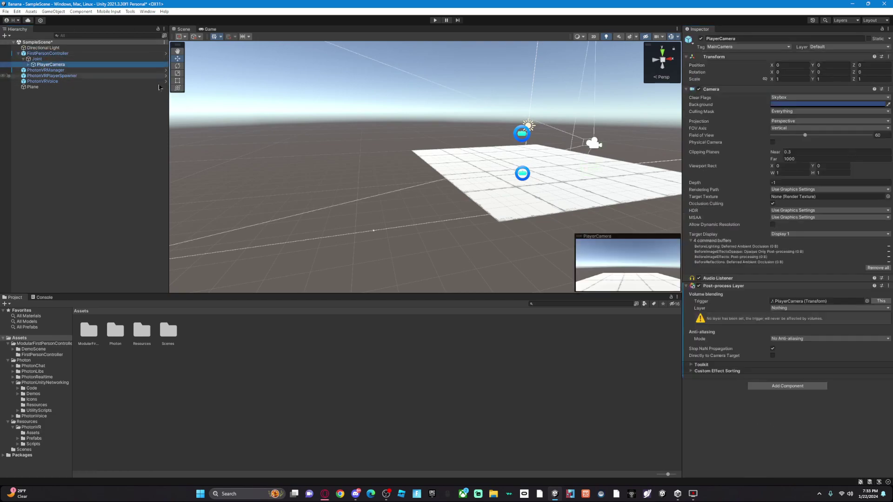
pyautogui.click(791, 308)
pyautogui.click(786, 358)
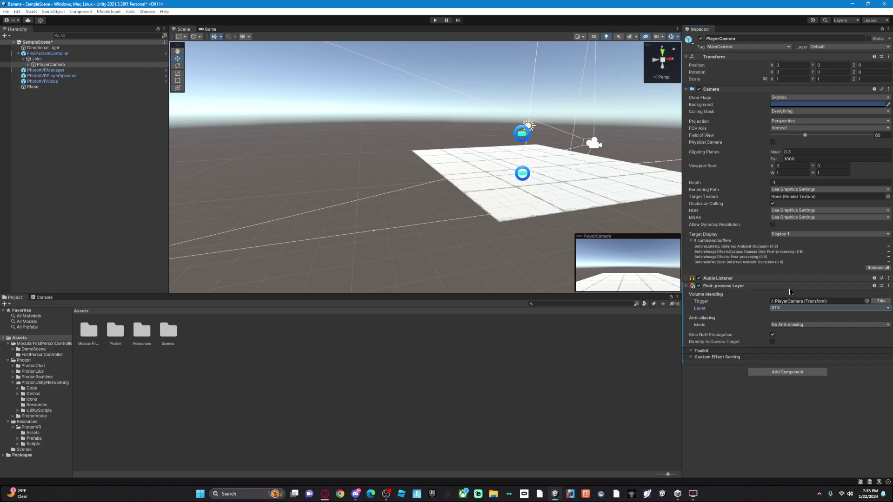
pyautogui.click(779, 308)
pyautogui.click(786, 322)
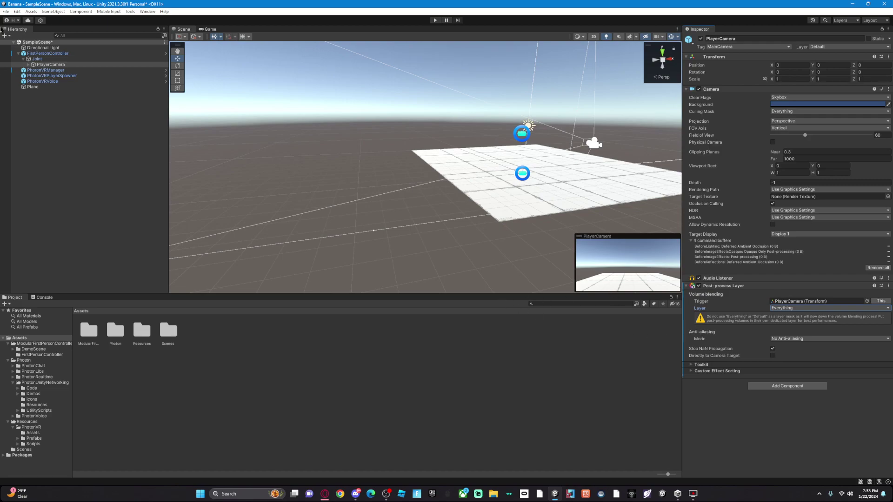
# Step: Create an empty game object named RTX at the root of the scene
pyautogui.rightClick(33, 133)
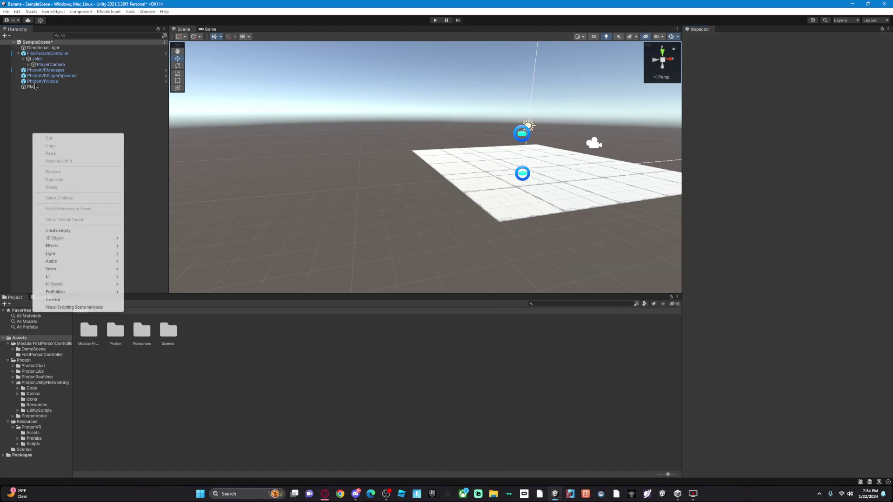
pyautogui.click(4, 36)
pyautogui.click(26, 45)
pyautogui.write('n')
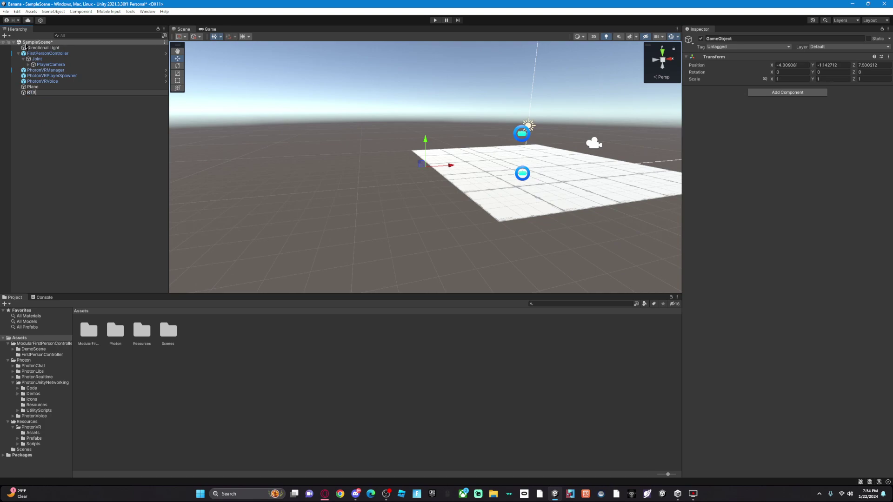
pyautogui.press('Return')
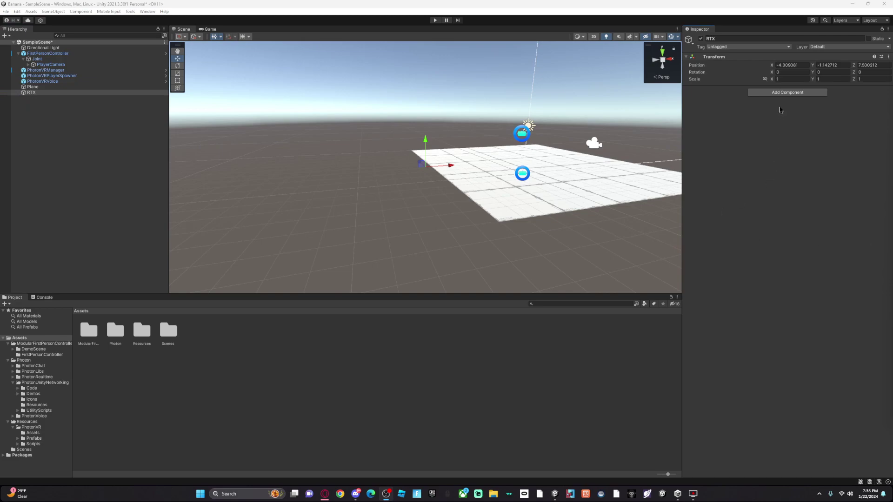
# Step: Add a Post-process Volume component to the RTX object, make it global and create a new profile for it
pyautogui.click(786, 92)
pyautogui.press('Return')
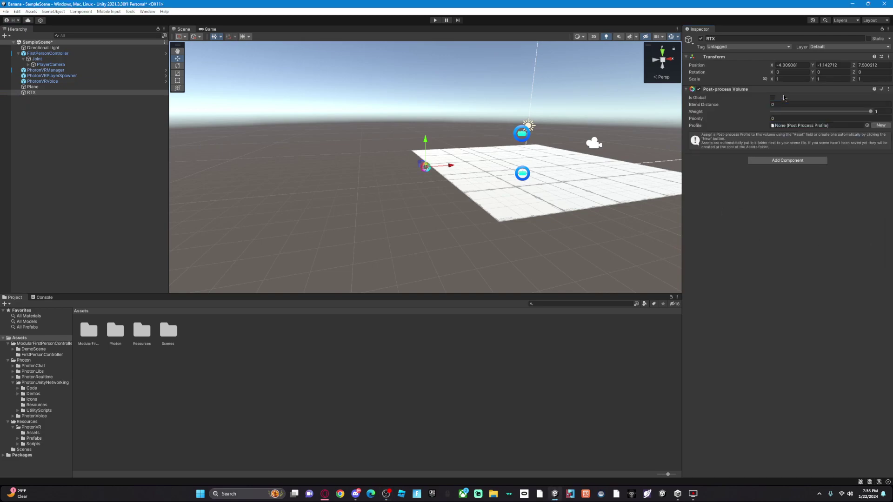
pyautogui.click(774, 98)
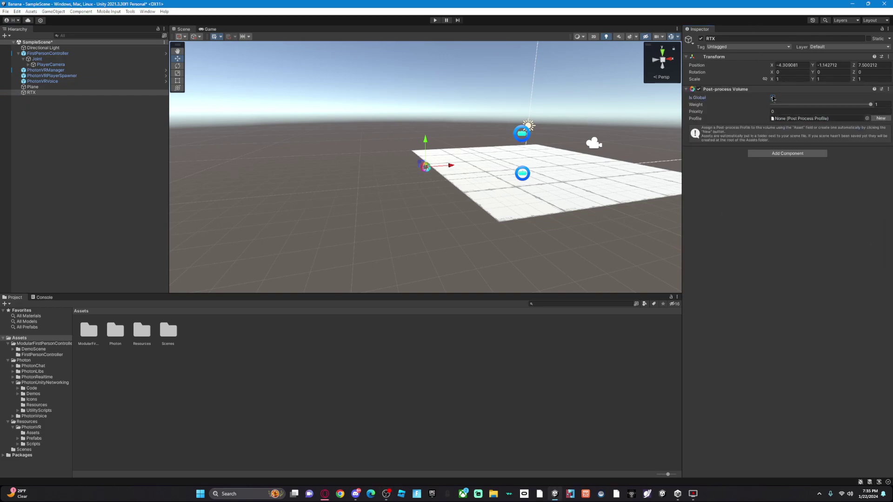
pyautogui.click(875, 118)
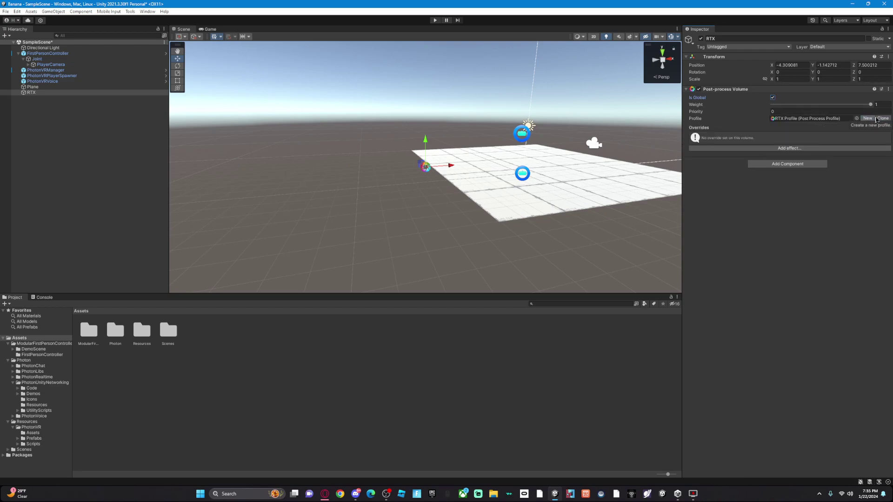
# Step: Add a Bloom effect to the RTX volume and enable its Intensity, Threshold and Clamp overrides
pyautogui.click(800, 149)
pyautogui.moveTo(802, 150)
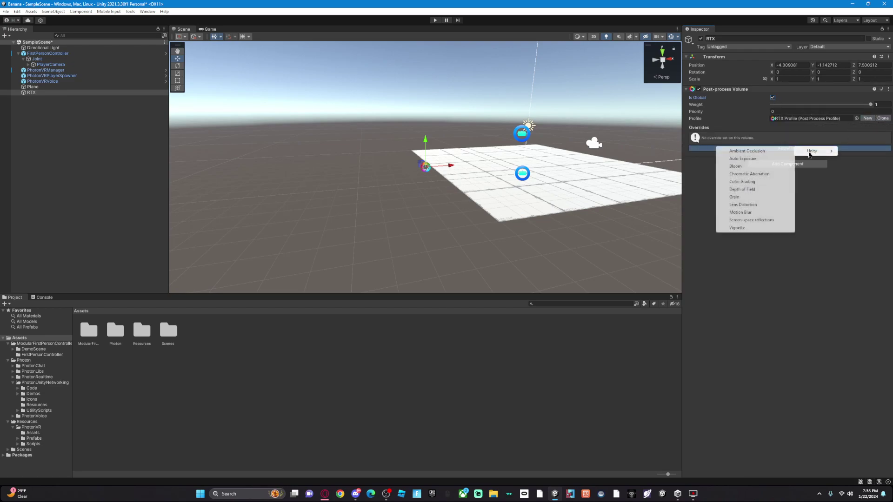
pyautogui.click(743, 168)
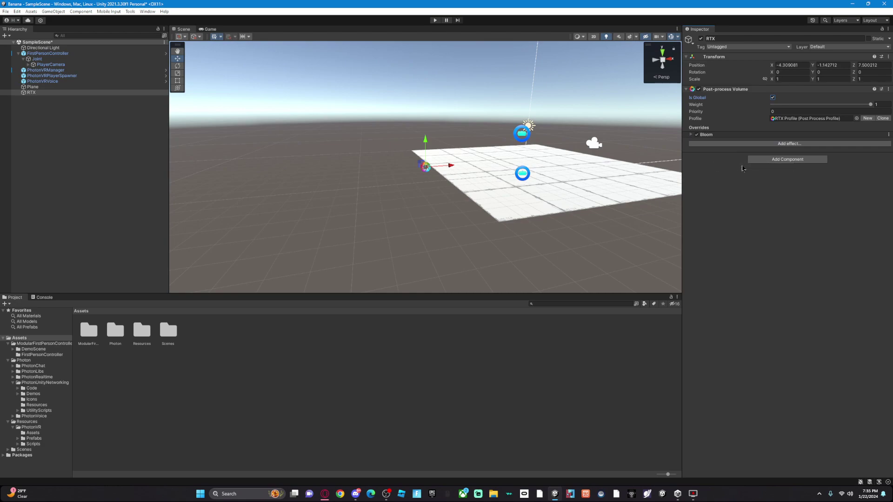
pyautogui.click(692, 135)
pyautogui.click(691, 156)
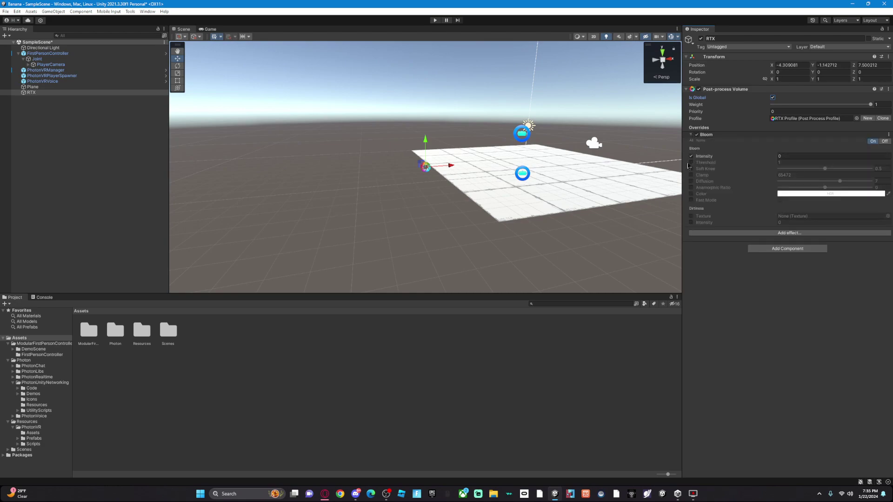
pyautogui.click(691, 162)
pyautogui.click(691, 169)
pyautogui.click(691, 168)
pyautogui.click(692, 175)
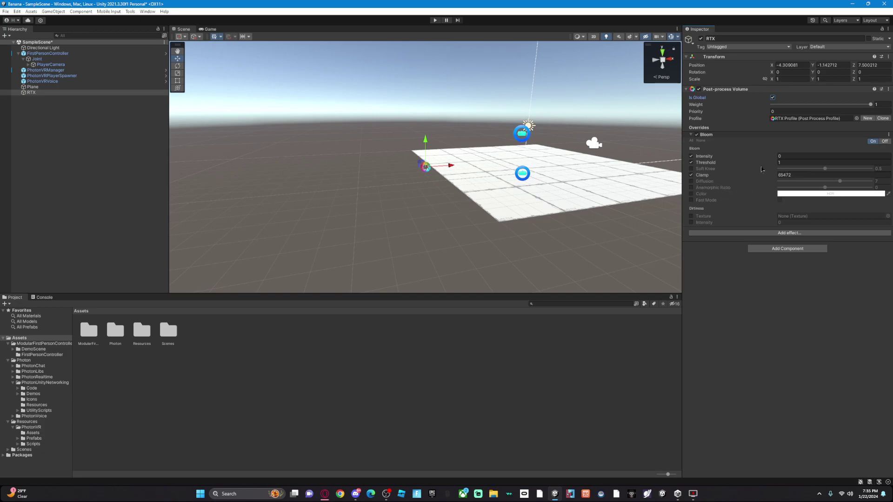
# Step: Try a Bloom intensity of 2 with a threshold of .8 on the RTX volume
pyautogui.moveTo(729, 157); pyautogui.dragTo(119, 446)
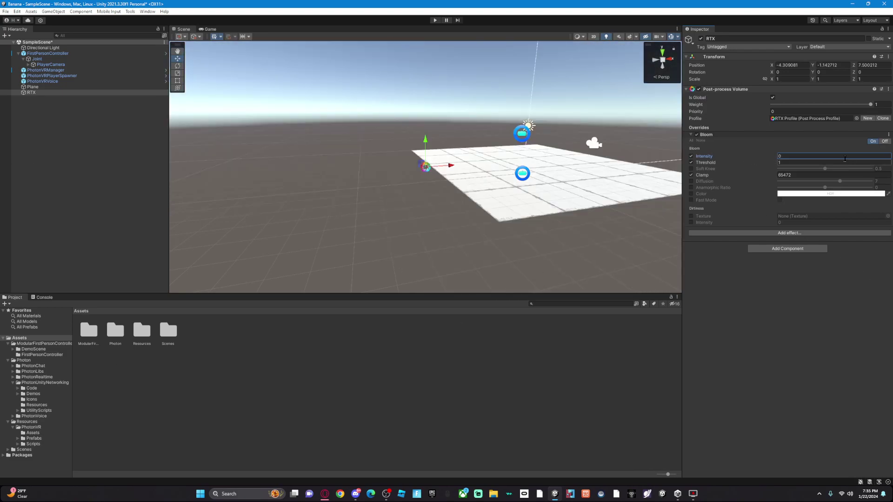
pyautogui.click(801, 156)
pyautogui.write('4')
pyautogui.press('BackSpace')
pyautogui.write('3')
pyautogui.press('Tab')
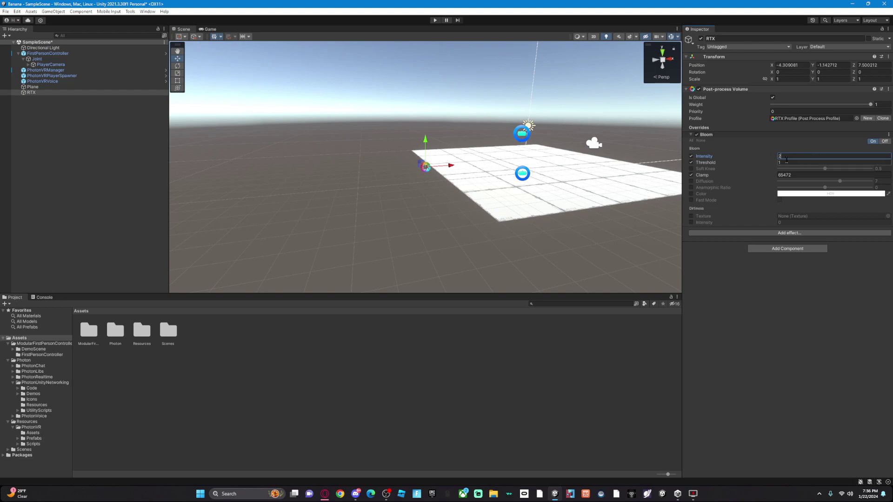
pyautogui.write('5')
pyautogui.press('BackSpace')
pyautogui.write('9')
pyautogui.press('BackSpace')
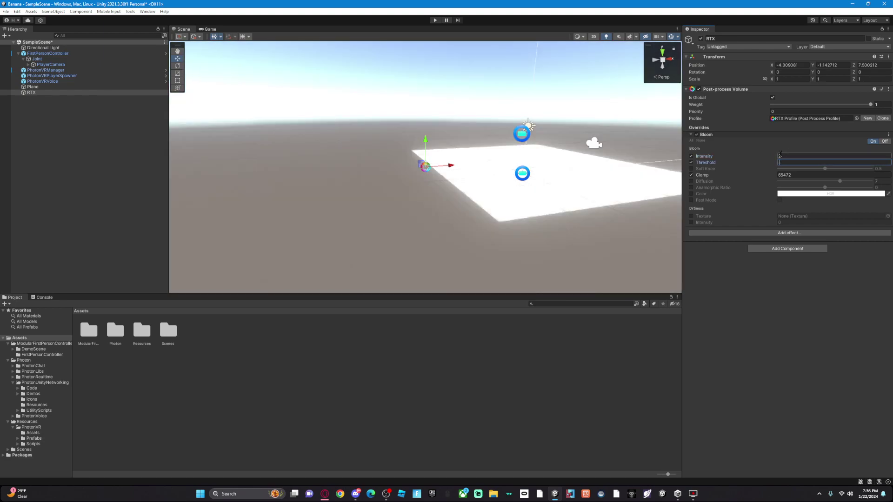
pyautogui.write('8')
# Step: Raise the Bloom intensity on the RTX volume to about 10.64 and set its threshold to 1
pyautogui.click(786, 156)
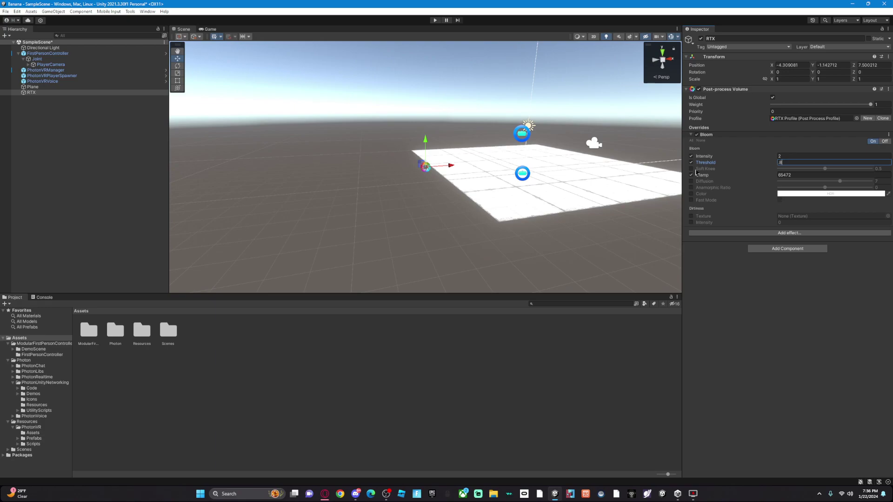
pyautogui.write('4')
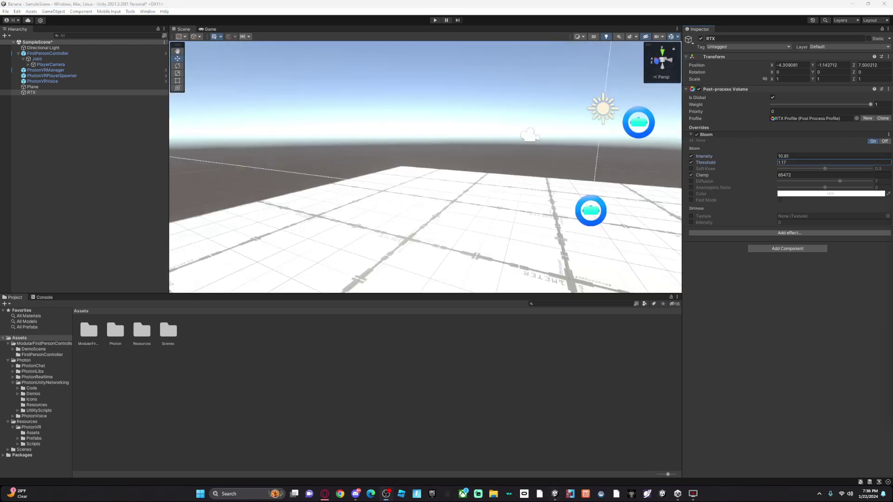
pyautogui.moveTo(314, 168); pyautogui.dragTo(521, 192, button='right')
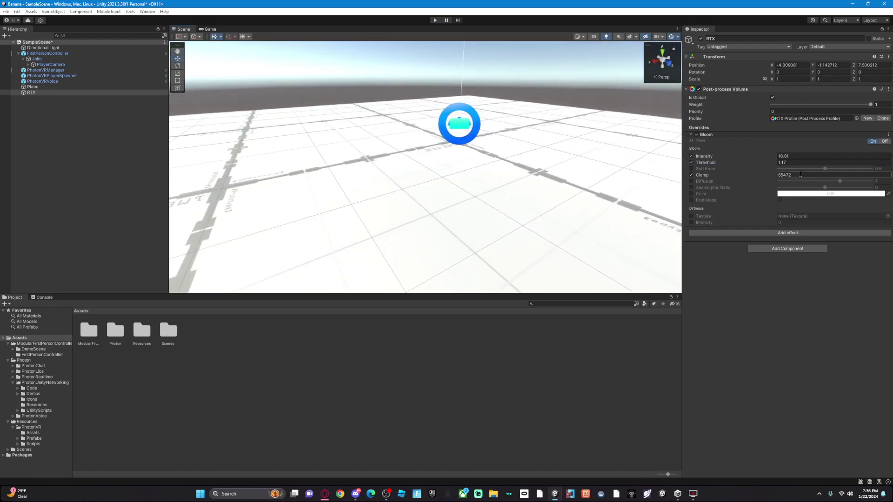
pyautogui.click(759, 158)
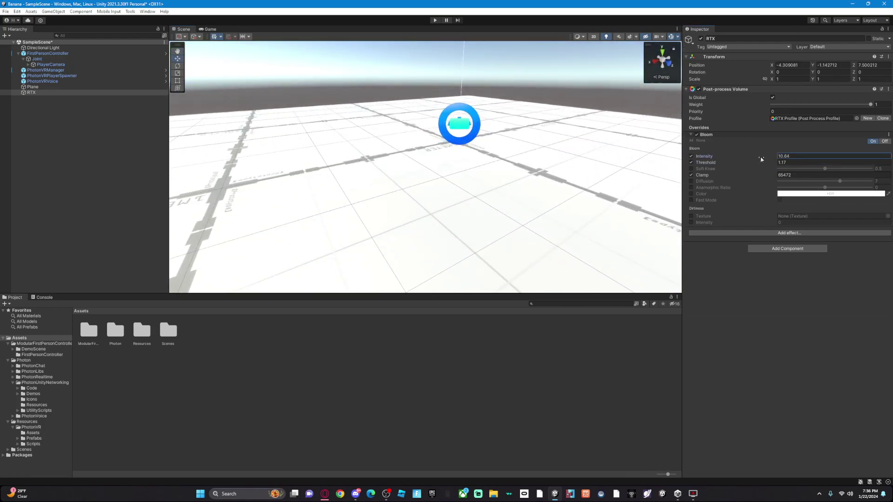
pyautogui.press('Tab')
pyautogui.moveTo(755, 168); pyautogui.dragTo(780, 164)
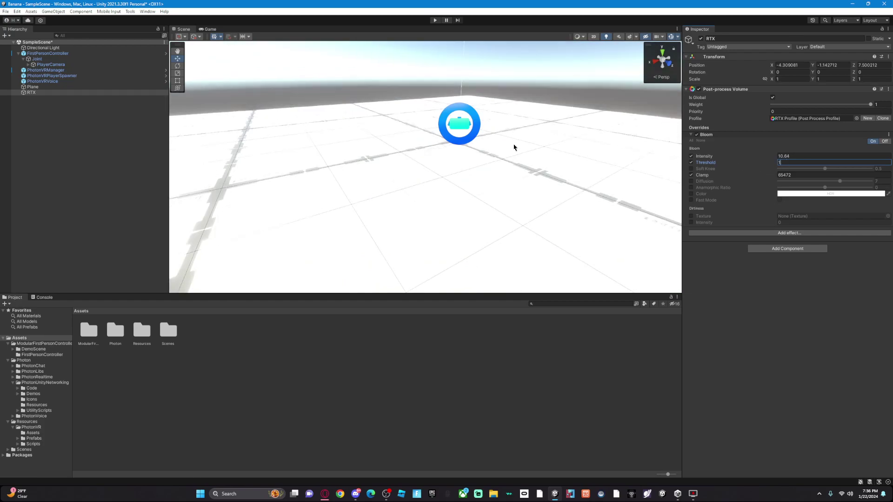
# Step: Play the scene past the Photon setup warning, walk around the plane to check the bloom, and stop playing
pyautogui.moveTo(515, 146); pyautogui.dragTo(294, 70, button='right')
pyautogui.click(526, 80)
pyautogui.keyDown('alt'); pyautogui.moveTo(294, 70); pyautogui.dragTo(748, 140); pyautogui.keyUp('alt')
pyautogui.click(436, 20)
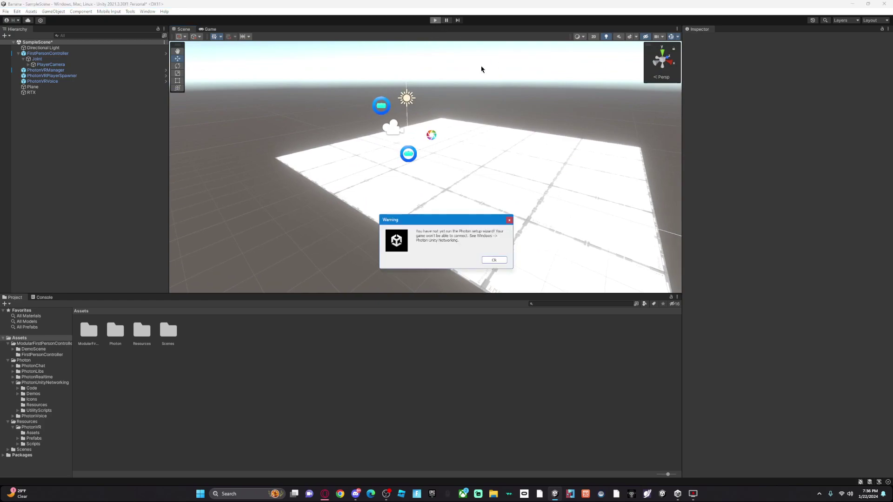
pyautogui.click(493, 261)
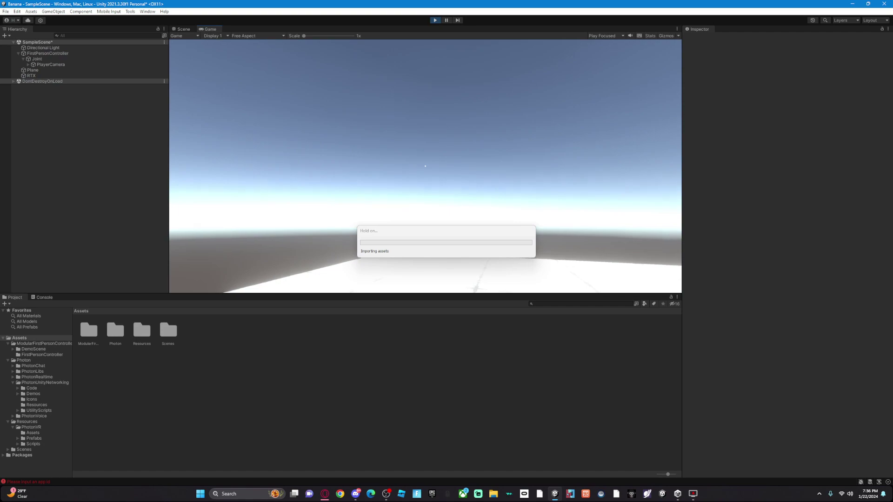
pyautogui.rightClick(555, 494)
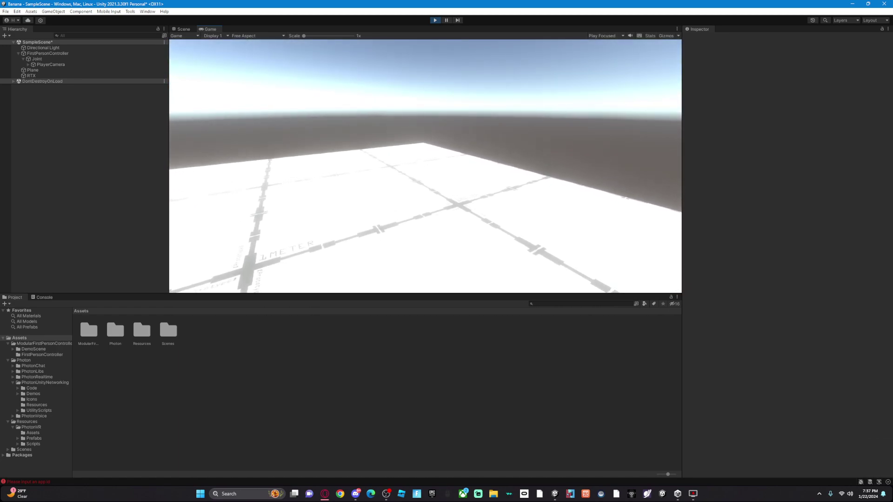
pyautogui.press('s')
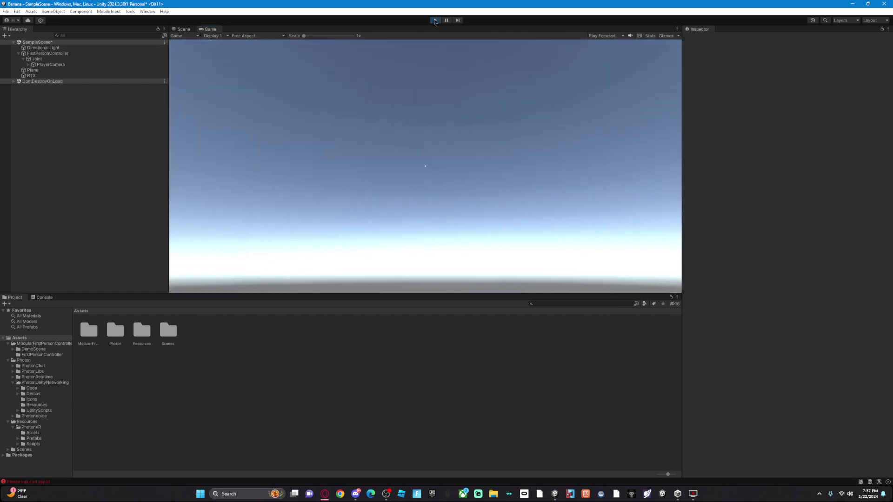
pyautogui.hotkey('ctrl', 'p')
# Step: Expand PlayerCamera's child objects and inspect the FirstPersonController script in the ModularFirstPersonController assets
pyautogui.click(28, 64)
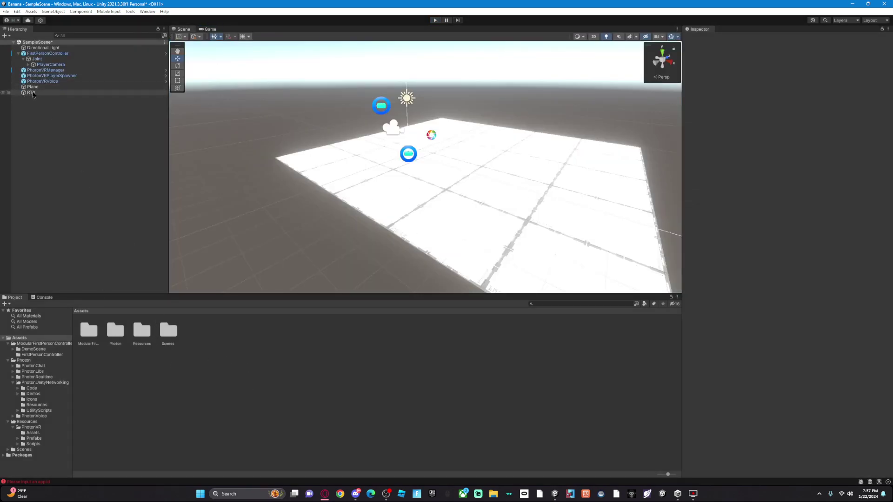
pyautogui.click(34, 71)
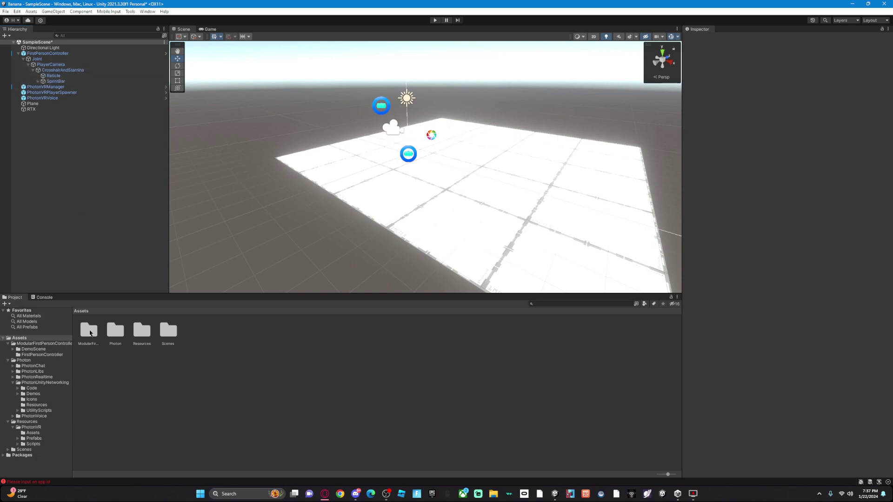
pyautogui.doubleClick(92, 333)
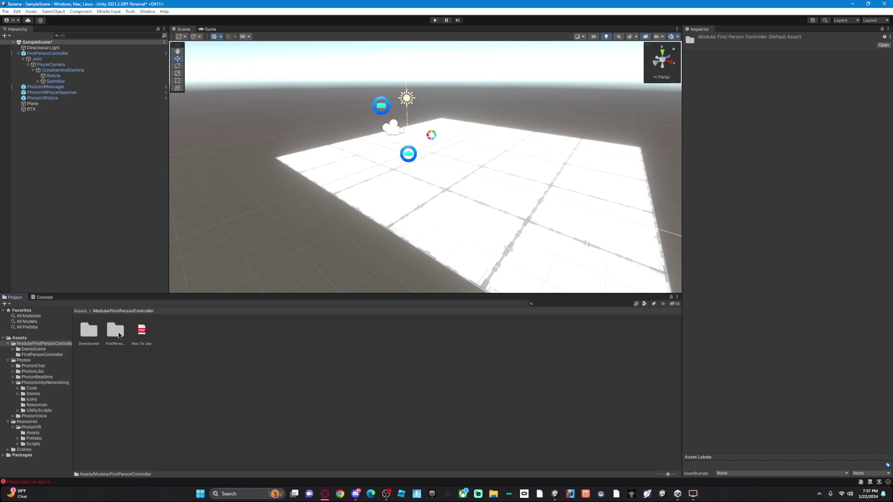
pyautogui.doubleClick(116, 332)
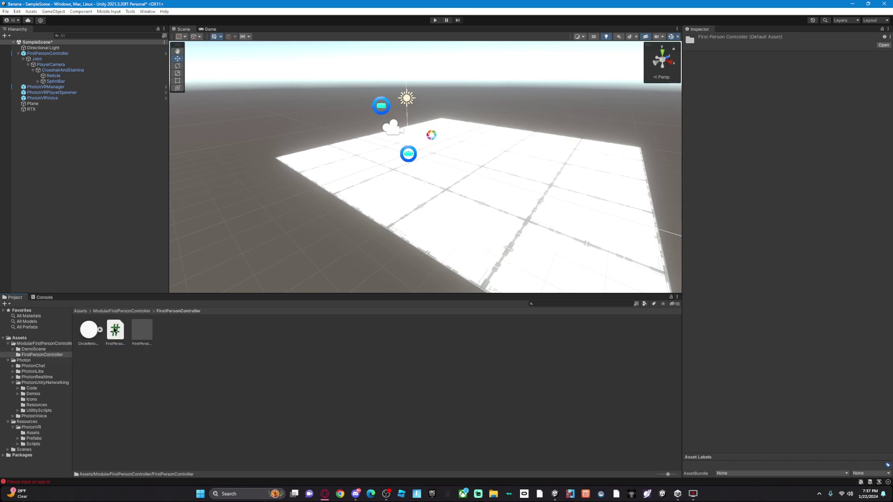
pyautogui.click(115, 330)
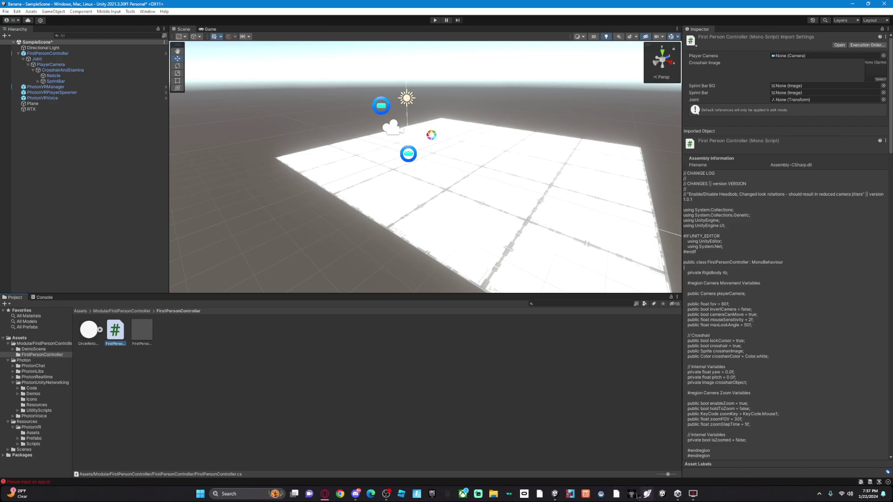
# Step: Open the FirstPersonController script in Visual Studio and delete the collapsed Sprint region and its leftover blank lines from Update()
pyautogui.rightClick(556, 494)
pyautogui.click(388, 336)
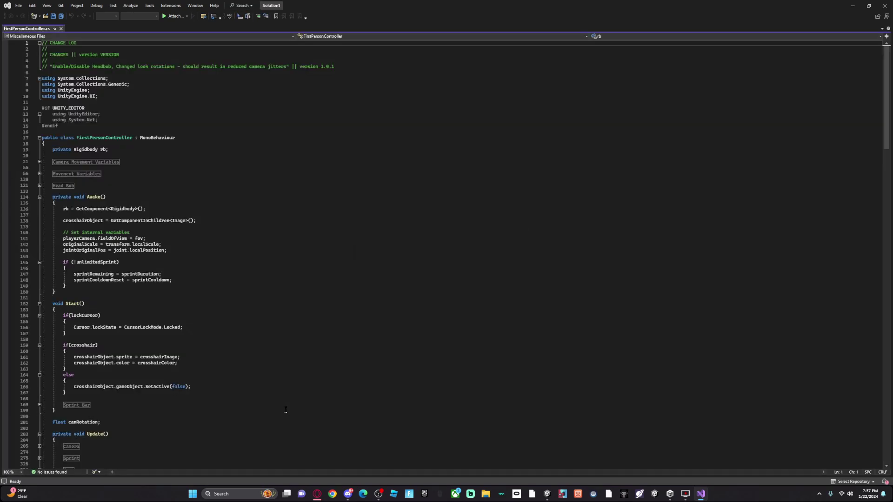
pyautogui.scroll(-13, 260, 205)
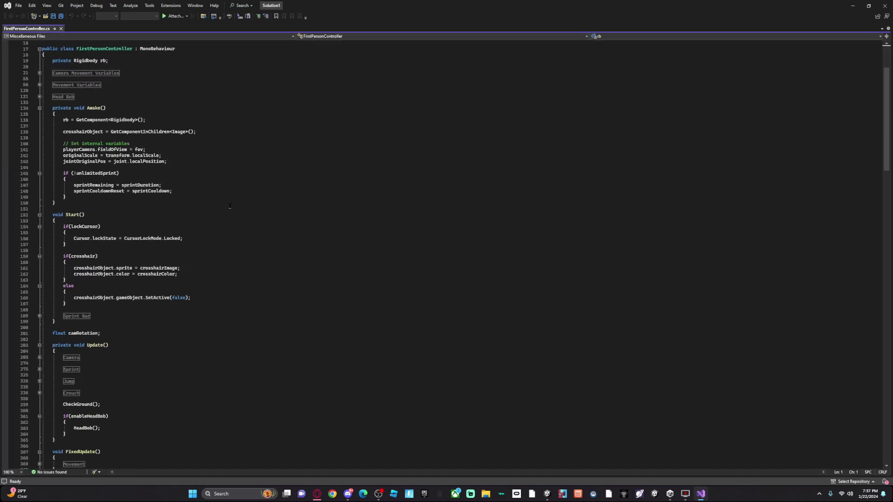
pyautogui.click(83, 251)
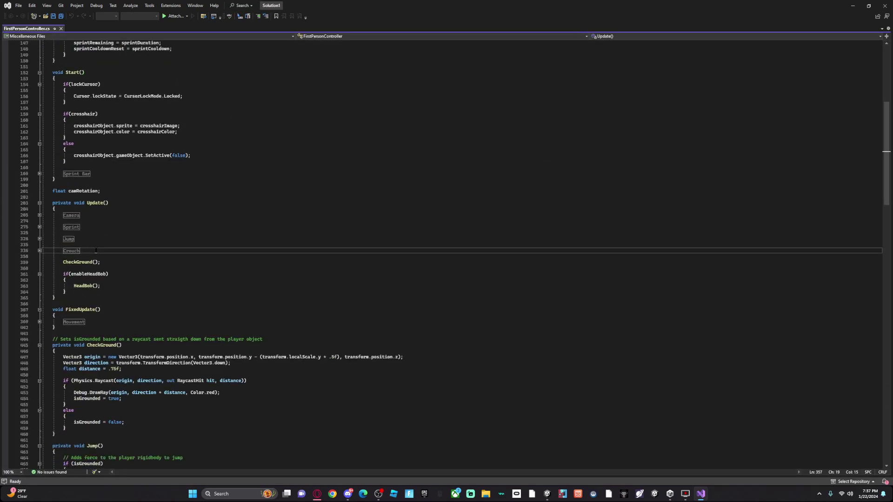
pyautogui.click(98, 221)
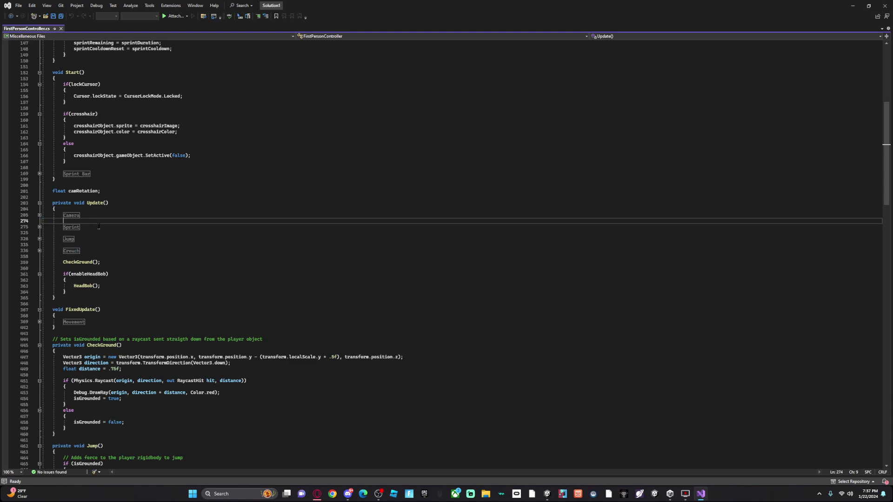
pyautogui.moveTo(99, 226); pyautogui.dragTo(62, 224)
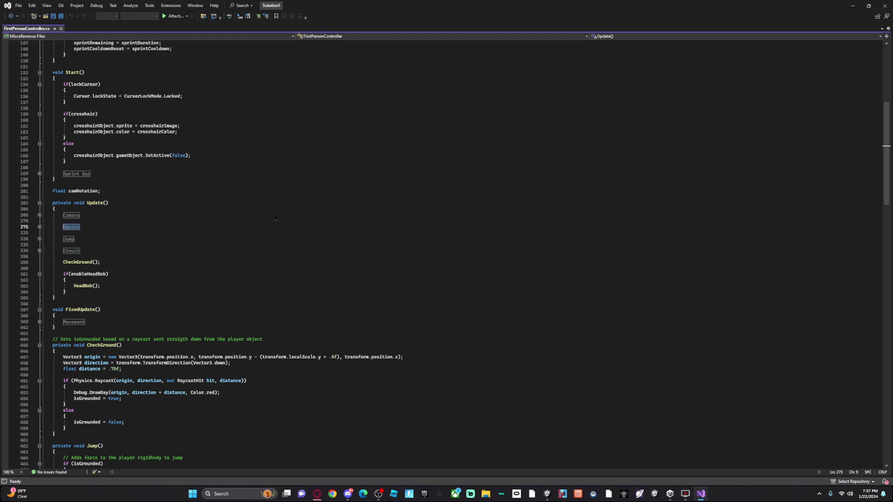
pyautogui.press('Delete')
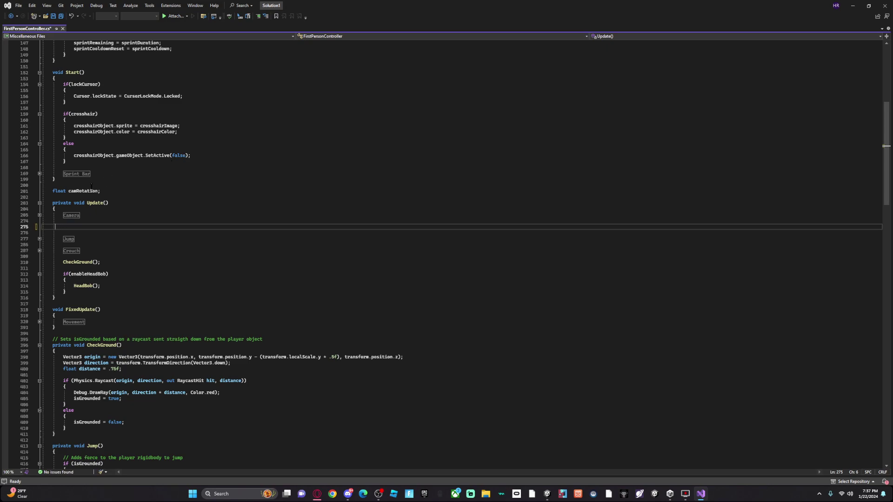
pyautogui.press('BackSpace')
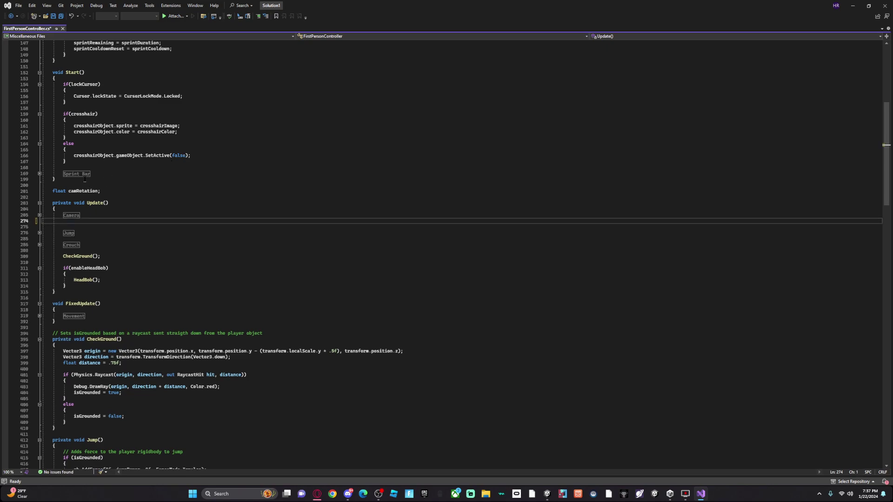
pyautogui.press('BackSpace')
# Step: Review the FirstPersonController code from the top through the Jump, Crouch and HeadBob methods to the custom editor section
pyautogui.click(121, 268)
pyautogui.scroll(-12, 140, 279)
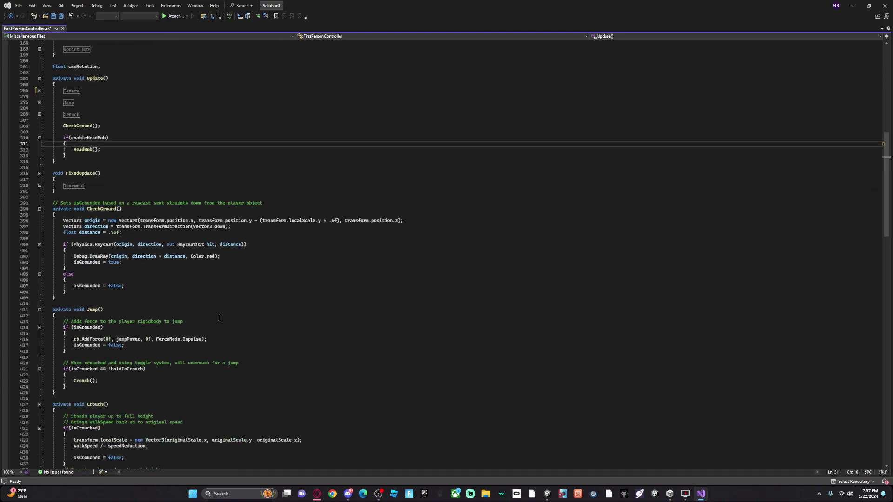
pyautogui.scroll(-20, 213, 318)
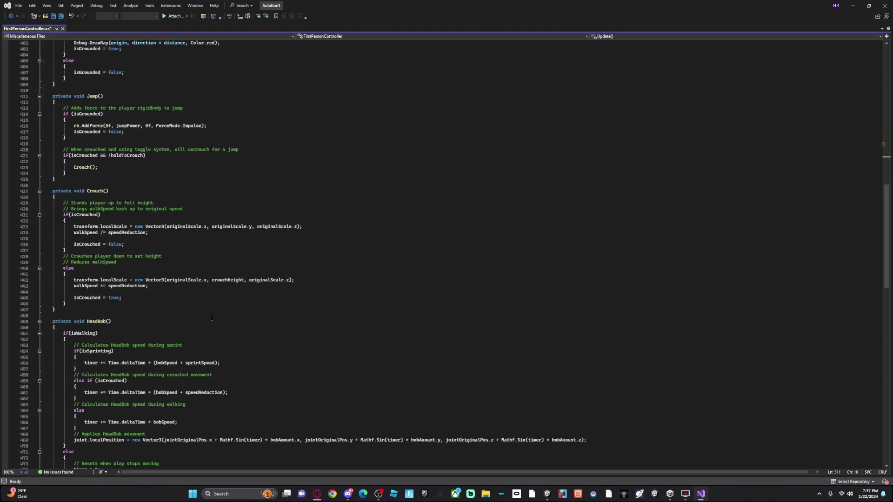
pyautogui.scroll(-11, 211, 317)
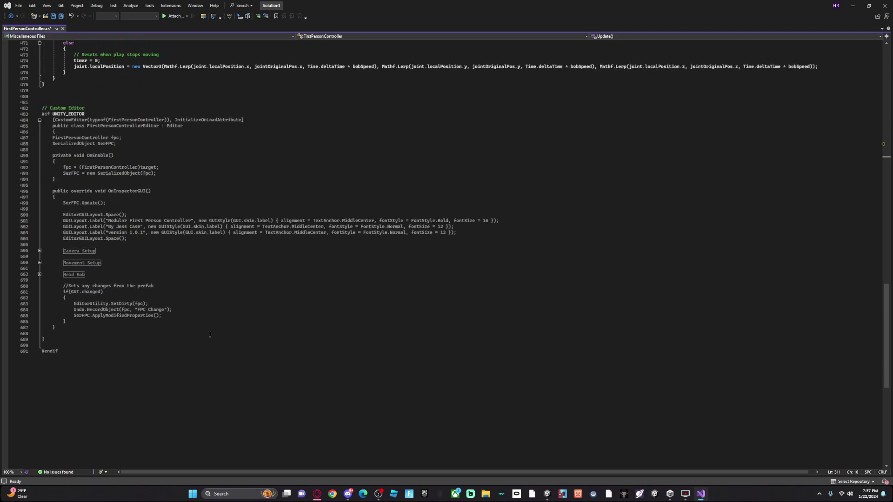
pyautogui.scroll(18, 215, 284)
pyautogui.scroll(20, 204, 303)
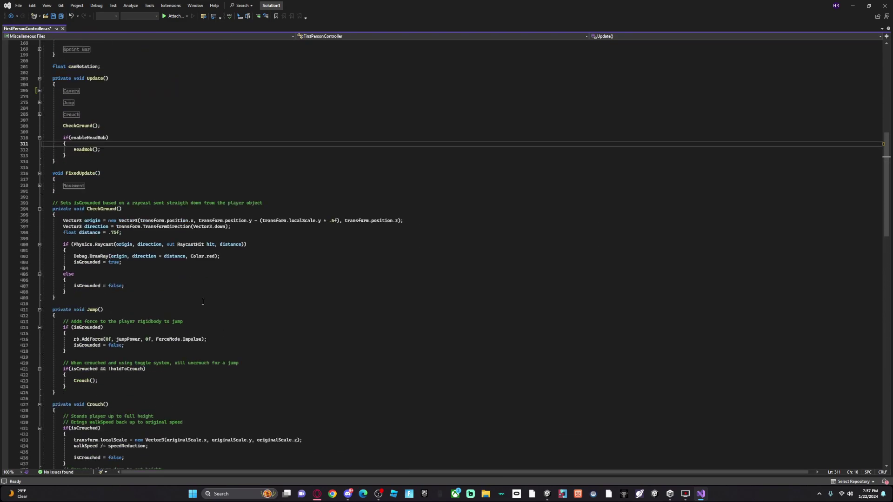
pyautogui.scroll(8, 192, 326)
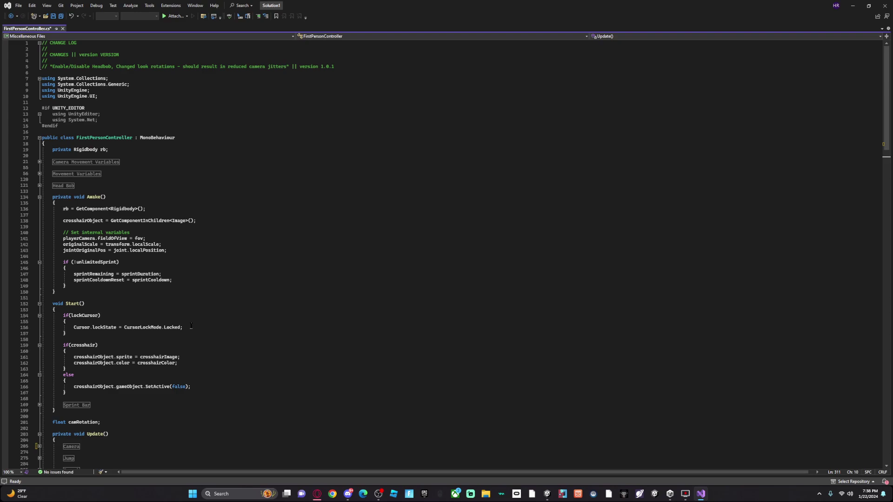
pyautogui.scroll(-14, 191, 326)
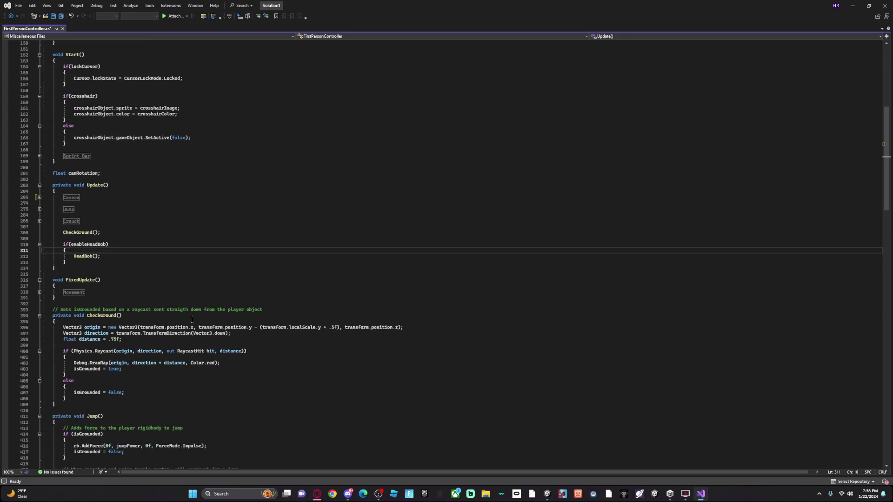
pyautogui.scroll(-14, 111, 322)
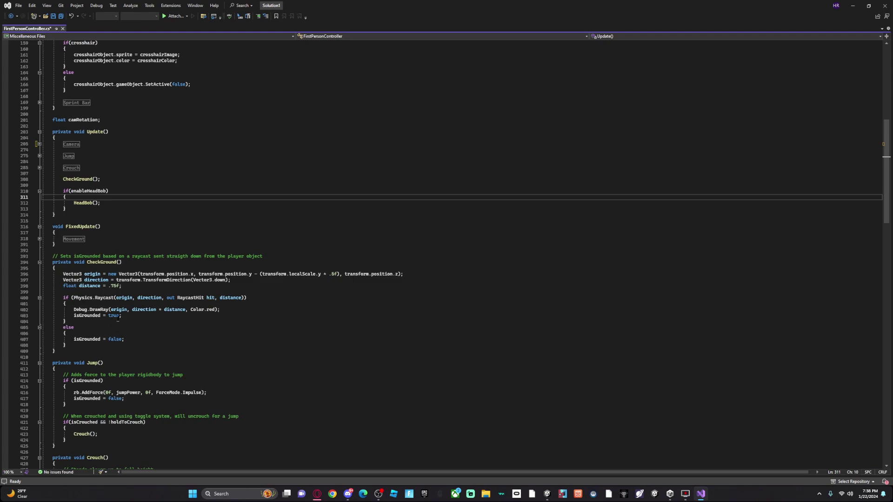
pyautogui.scroll(-4, 121, 317)
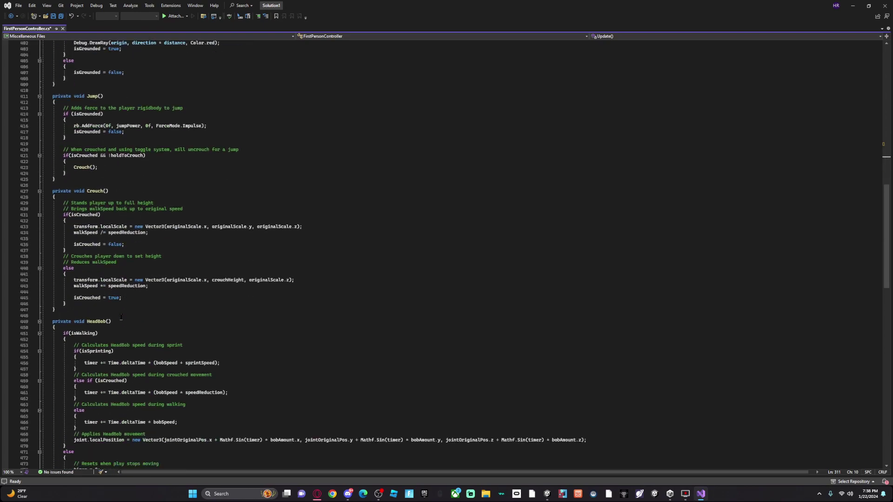
pyautogui.scroll(-11, 121, 317)
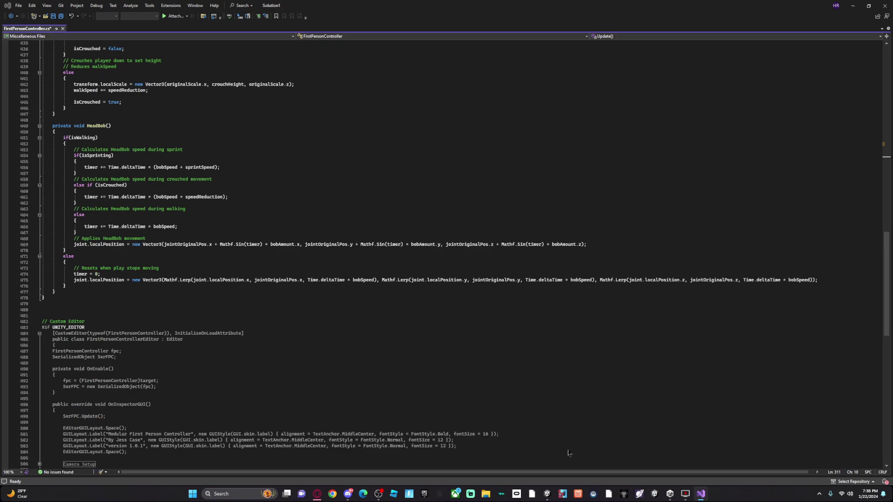
# Step: Save the changes to FirstPersonController.cs while closing Visual Studio and return to Unity
pyautogui.click(425, 282)
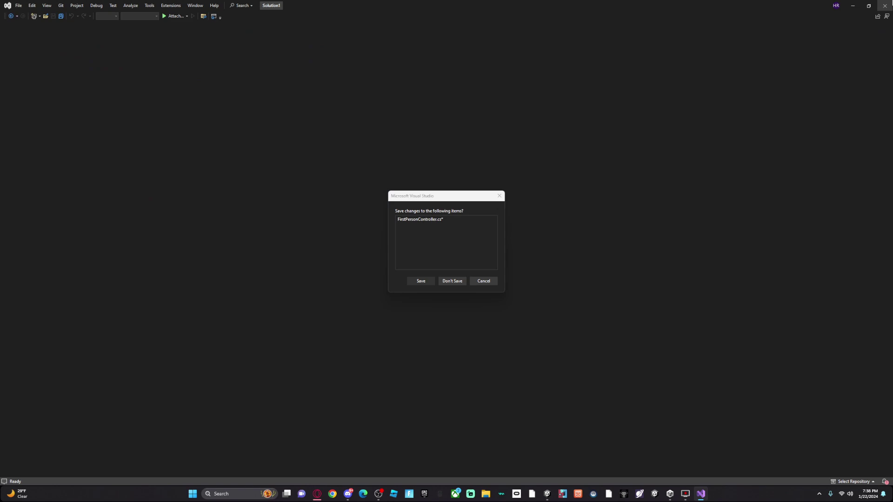
pyautogui.press('Return')
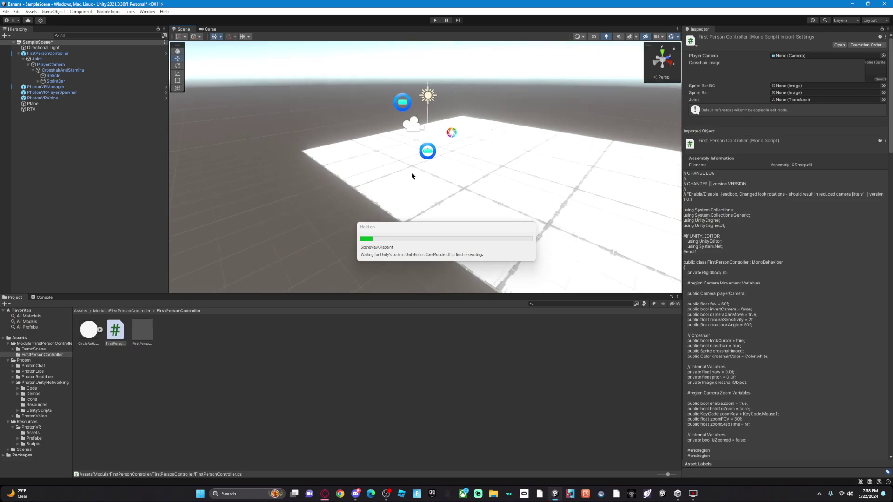
pyautogui.rightClick(553, 496)
# Step: Play the scene past the Photon setup warning, move around the plane to test the edited script, and stop playing
pyautogui.click(436, 22)
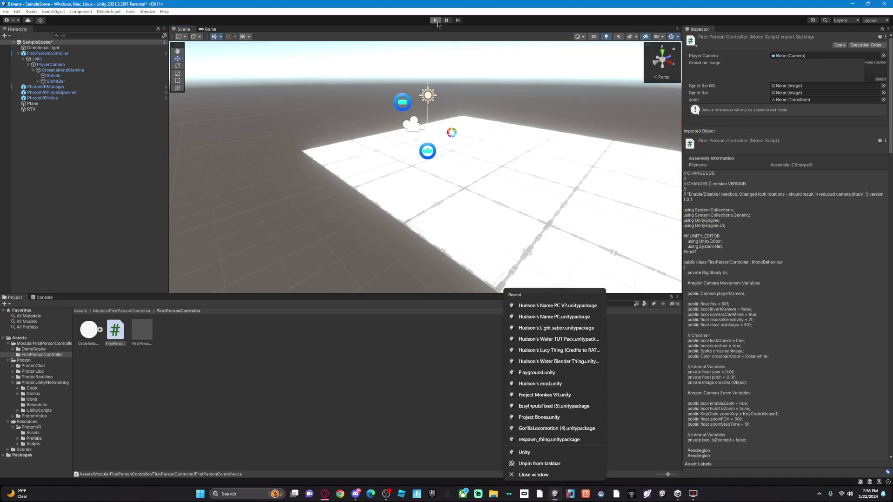
pyautogui.click(495, 260)
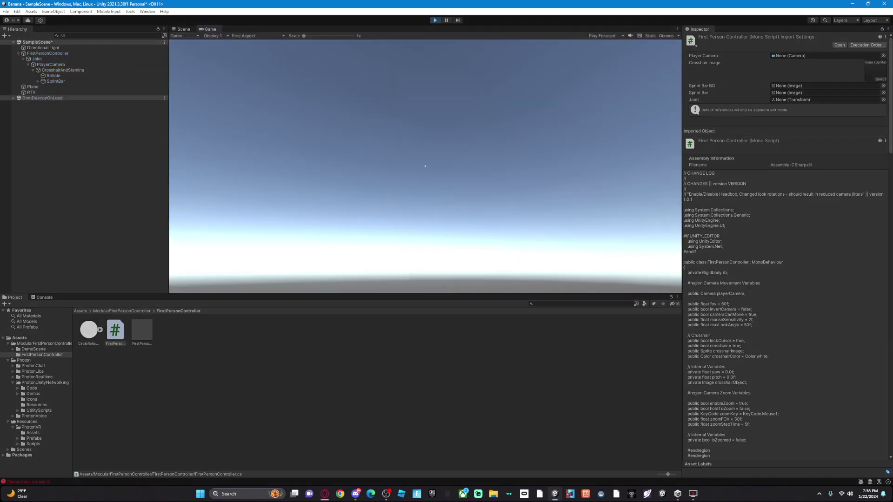
pyautogui.press('a')
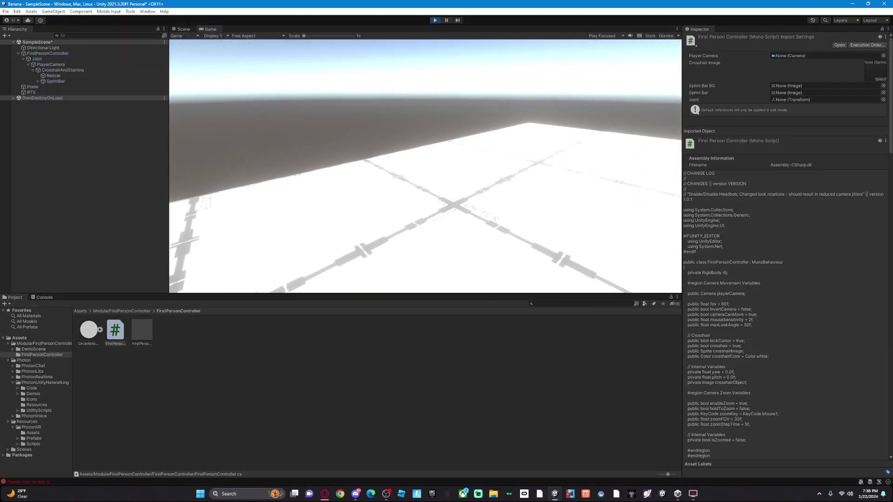
pyautogui.press('d')
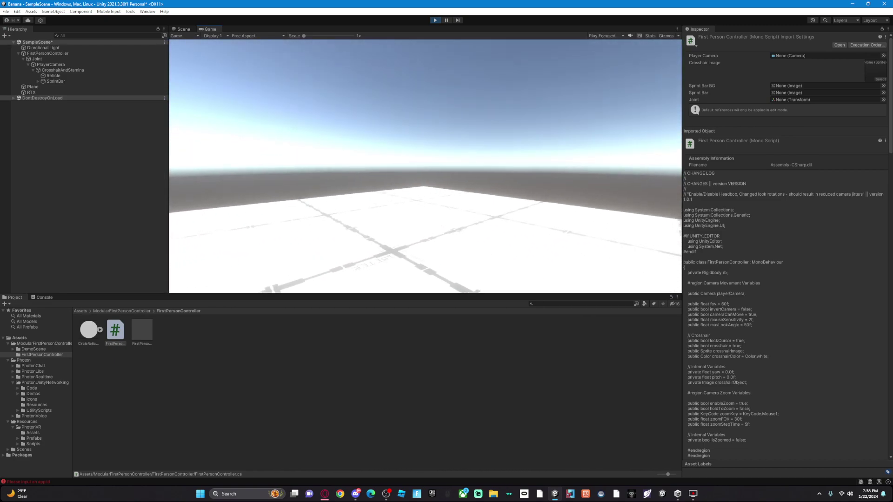
pyautogui.click(435, 21)
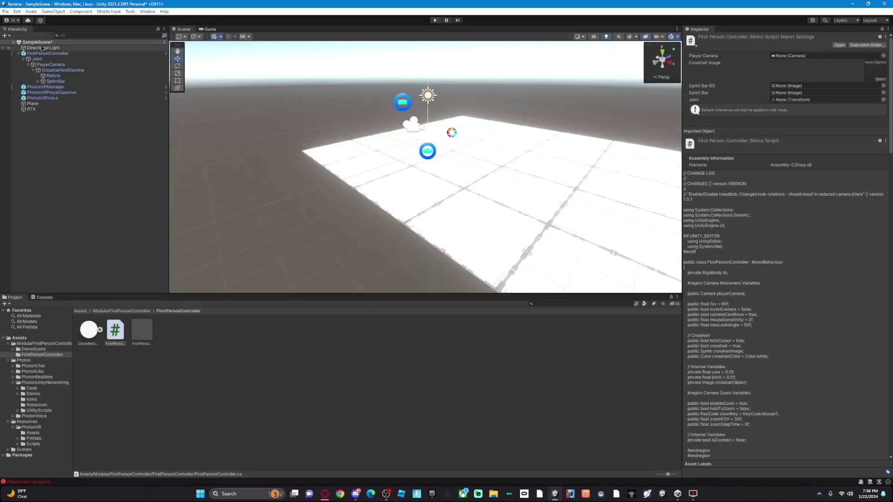
# Step: Set the Walk Speed in the FirstPersonController object's First Person Controller script component to 7
pyautogui.click(41, 49)
pyautogui.click(39, 55)
pyautogui.scroll(-5, 775, 282)
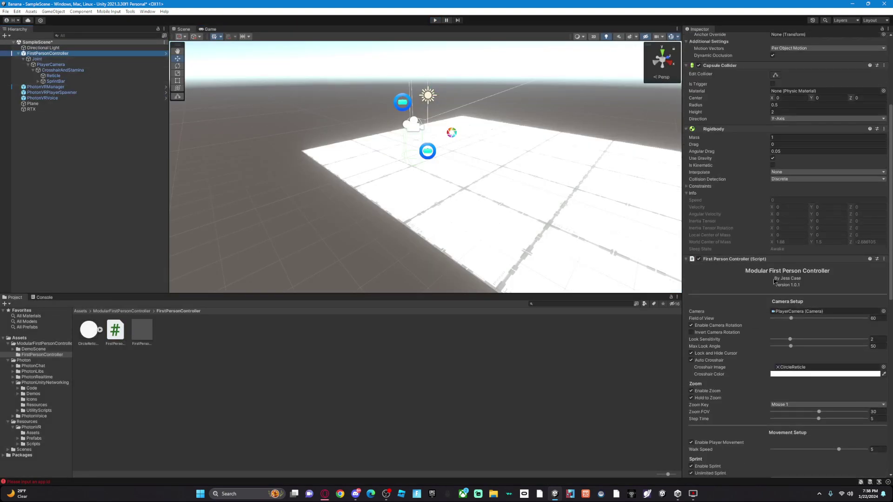
pyautogui.scroll(-5, 757, 286)
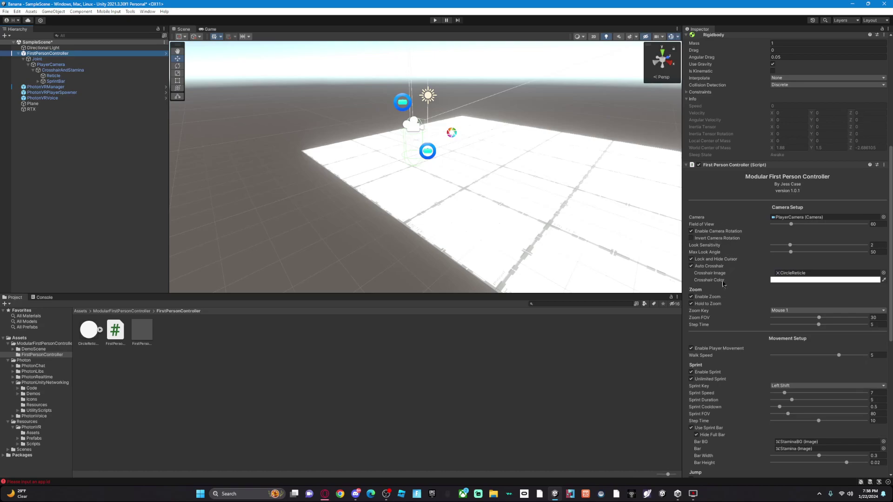
pyautogui.scroll(-1, 728, 325)
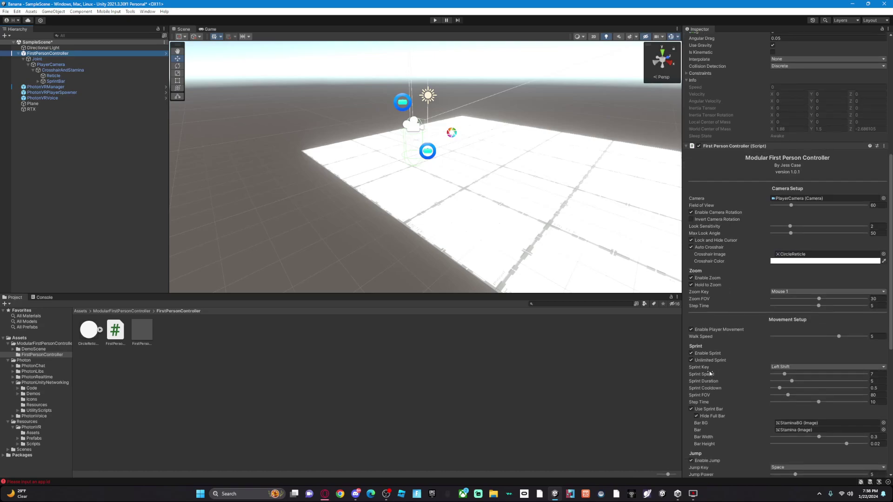
pyautogui.scroll(-7, 711, 378)
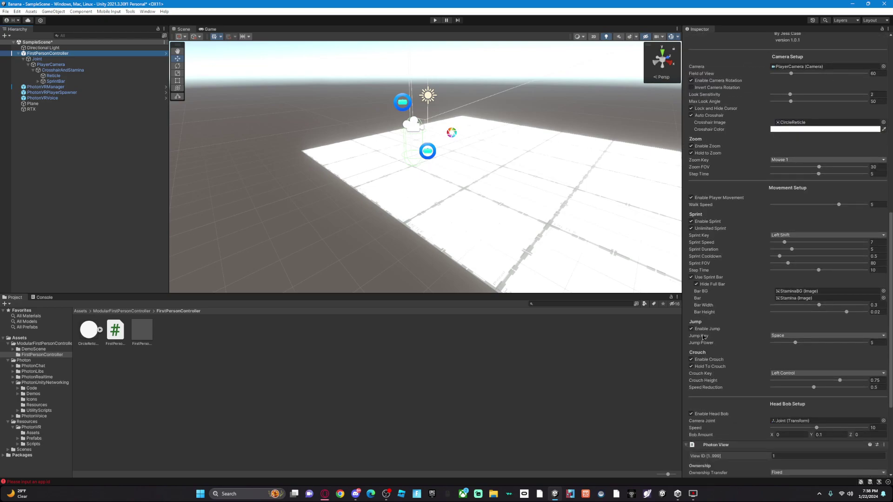
pyautogui.scroll(-4, 728, 288)
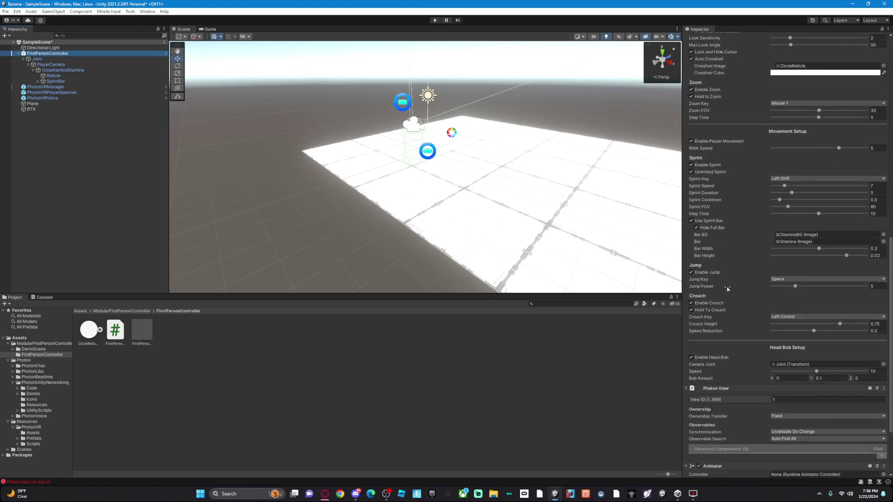
pyautogui.scroll(4, 696, 314)
pyautogui.scroll(3, 697, 314)
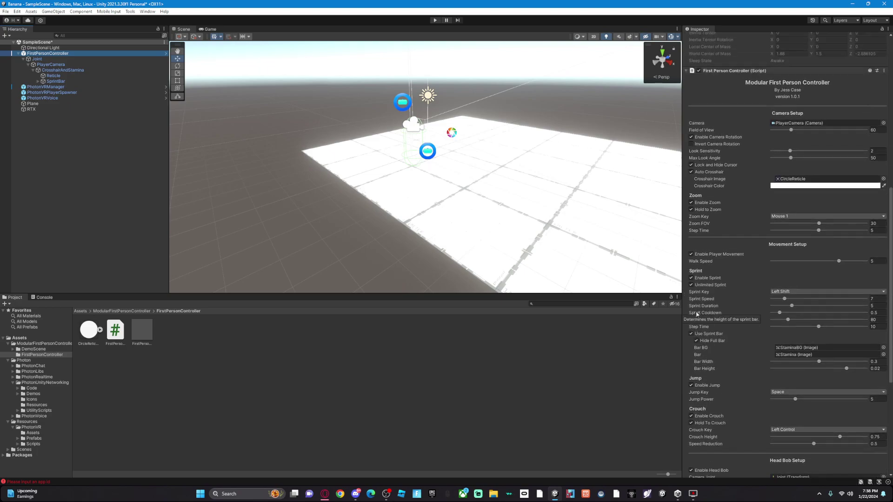
pyautogui.scroll(3, 696, 314)
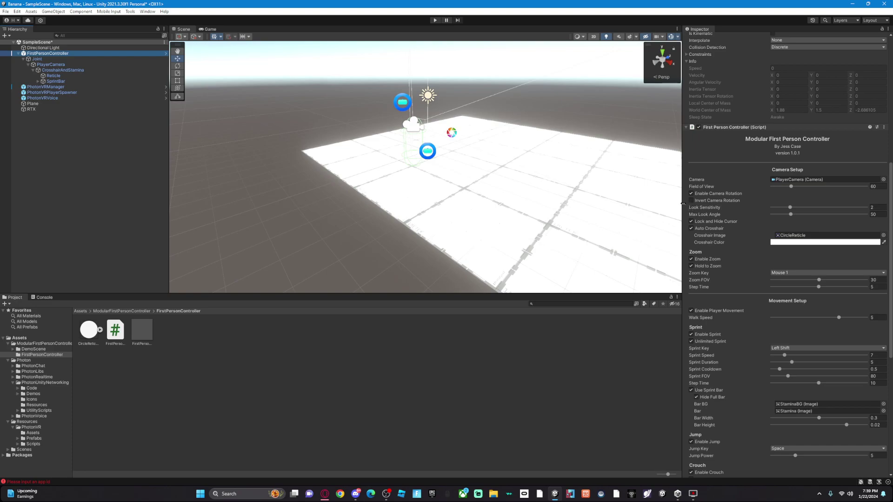
pyautogui.scroll(-1, 786, 256)
pyautogui.click(876, 299)
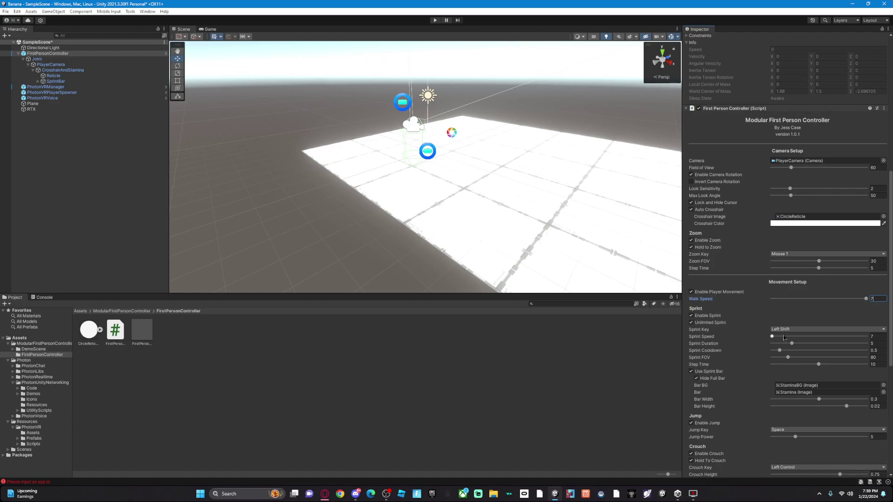
# Step: Play the scene past the Photon setup warning, test walking and crouching at the new walk speed, and stop playing
pyautogui.click(435, 21)
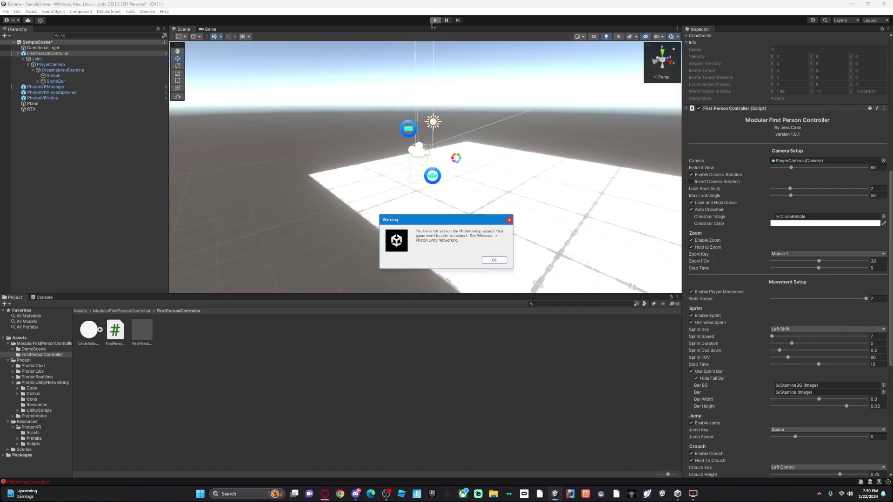
pyautogui.click(496, 260)
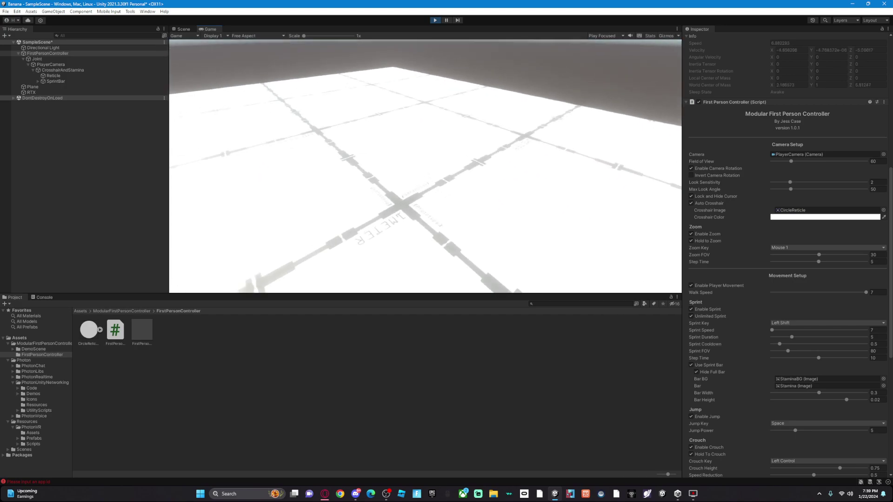
pyautogui.press('ctrl')
pyautogui.press('w')
pyautogui.press('ctrl')
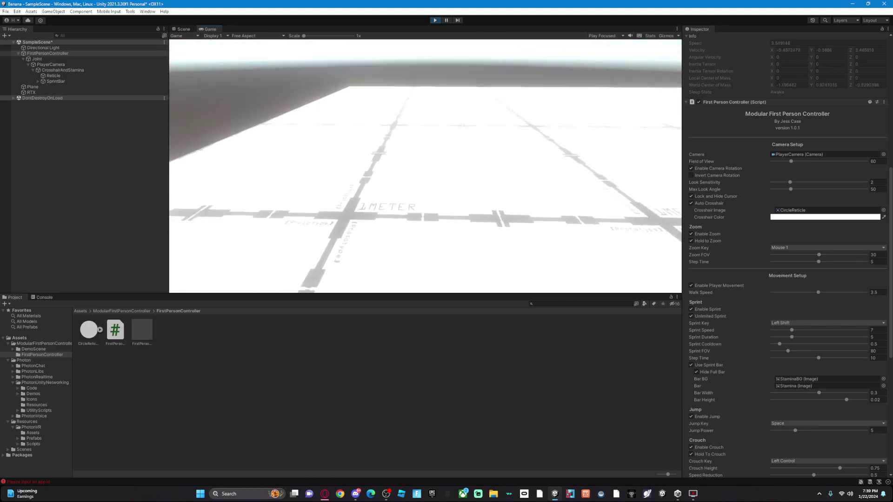
pyautogui.press('w')
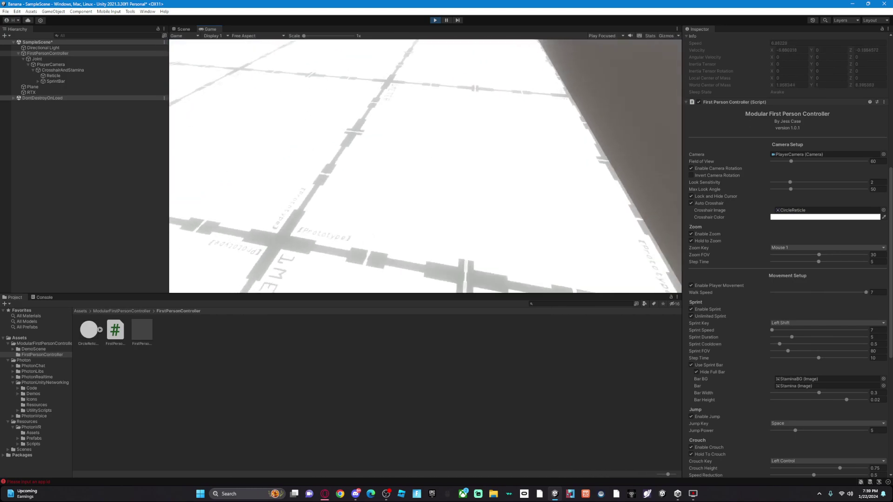
pyautogui.press('w')
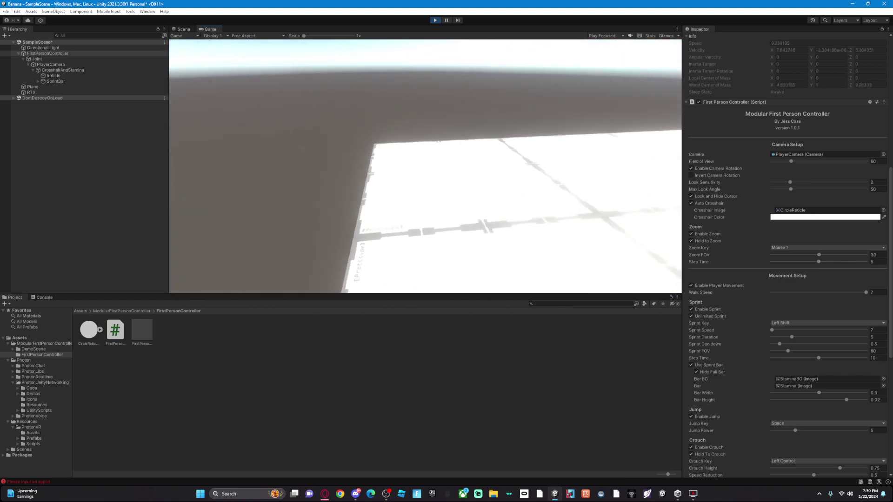
pyautogui.press('w')
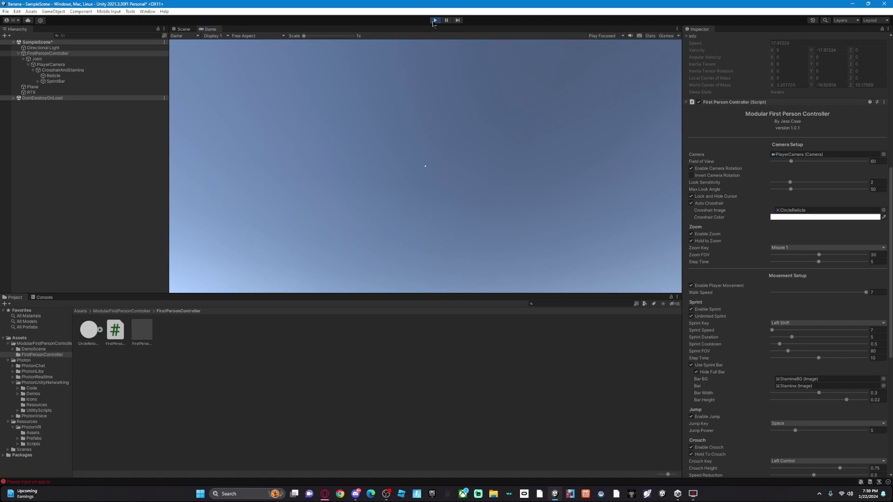
pyautogui.hotkey('ctrl', 'p')
pyautogui.press('a')
pyautogui.moveTo(414, 163); pyautogui.dragTo(826, 187, button='right')
pyautogui.press('s')
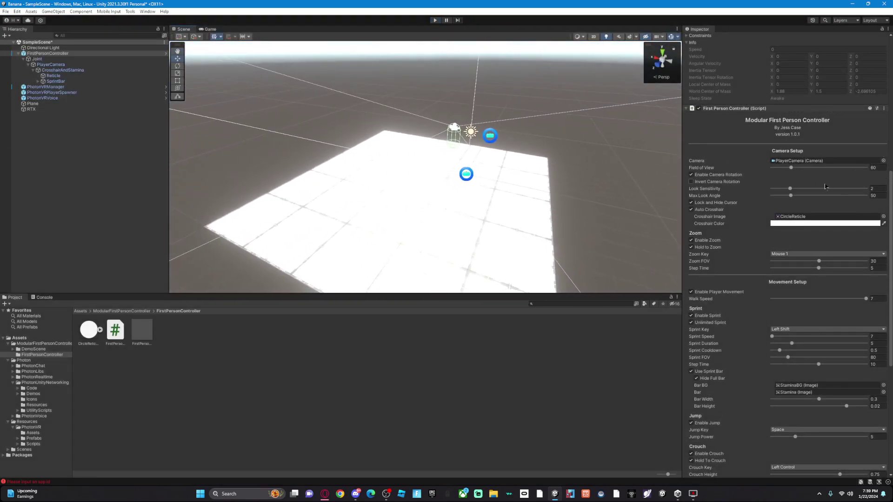